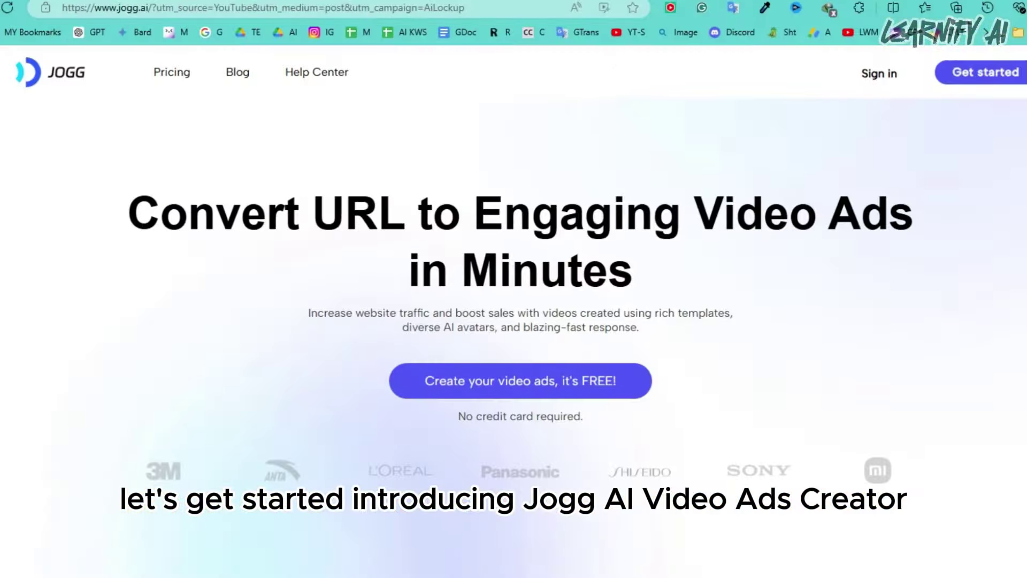
Scroll the jogg.ai home page to the 'Convert URL to Engaging Video Ads' hero
{"action": "scroll", "coordinate": [513, 321], "scroll_direction": "down", "scroll_amount": 8}
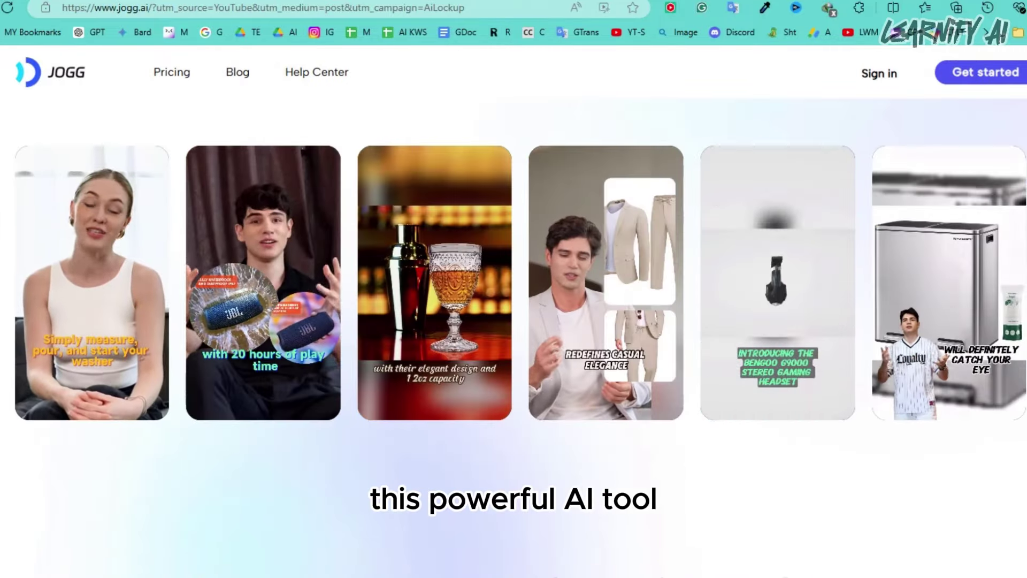
Scroll up and down through the jogg.ai landing page's feature sections
{"action": "scroll", "coordinate": [514, 321], "scroll_direction": "down", "scroll_amount": 10}
{"action": "scroll", "coordinate": [514, 321], "scroll_direction": "up", "scroll_amount": 3}
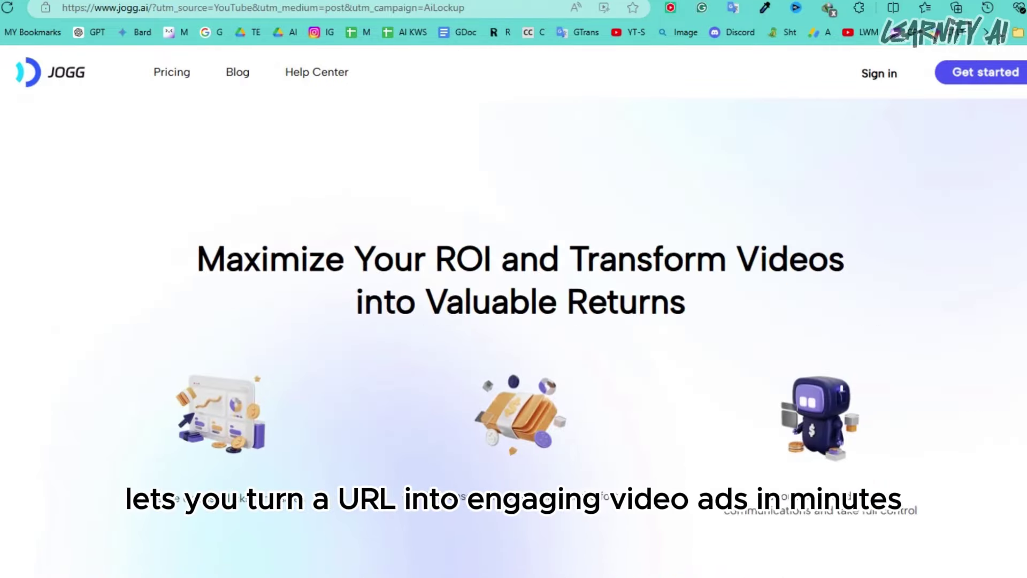
{"action": "scroll", "coordinate": [513, 321], "scroll_direction": "down", "scroll_amount": 9}
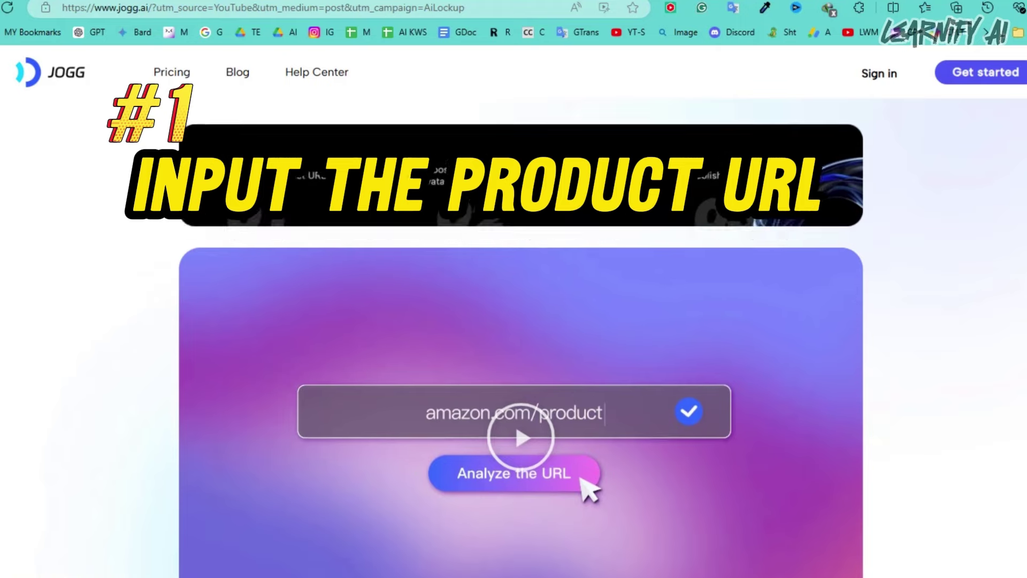
{"action": "scroll", "coordinate": [513, 321], "scroll_direction": "up", "scroll_amount": 1}
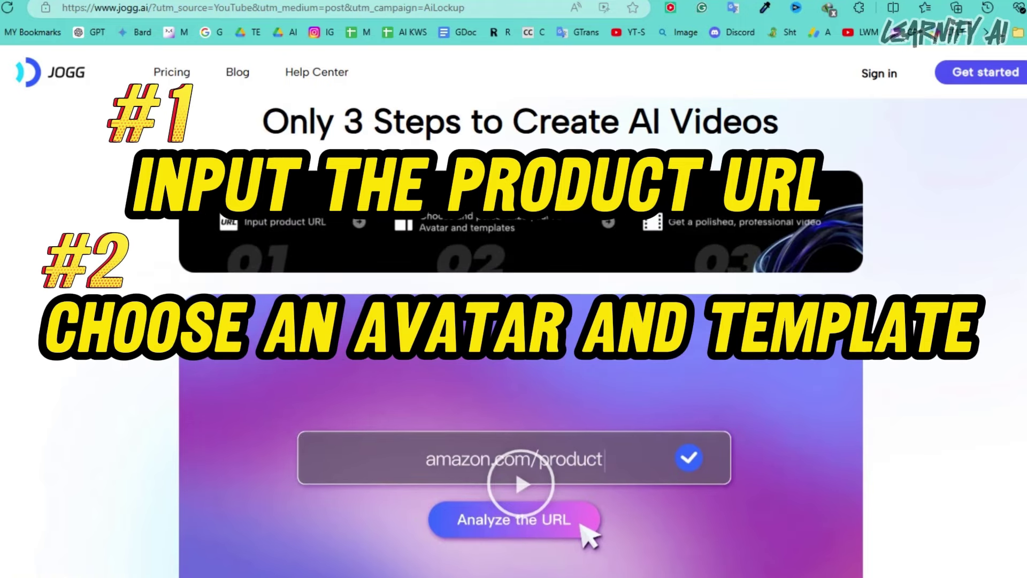
{"action": "scroll", "coordinate": [514, 321], "scroll_direction": "down", "scroll_amount": 7}
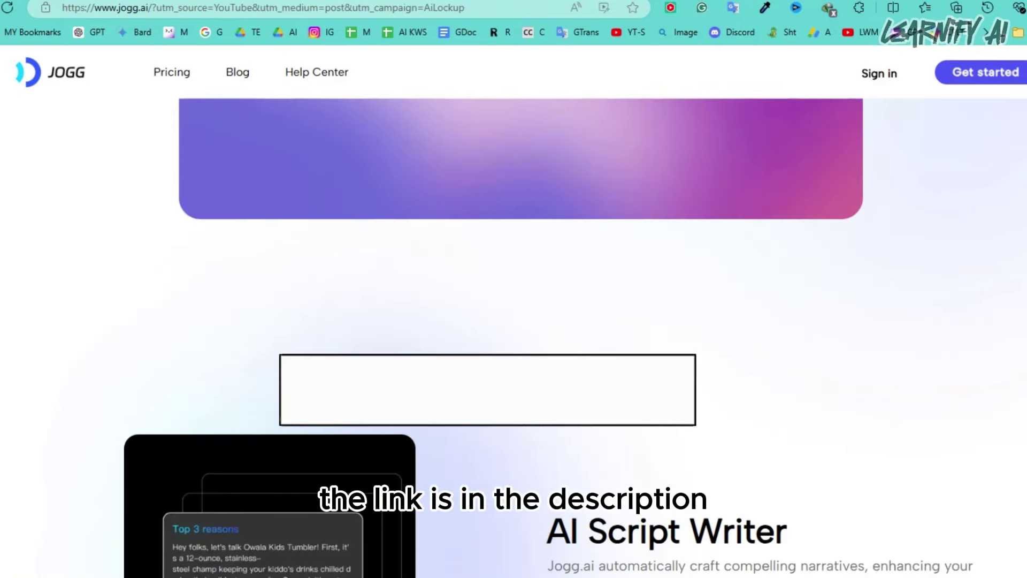
{"action": "scroll", "coordinate": [513, 321], "scroll_direction": "down", "scroll_amount": 5}
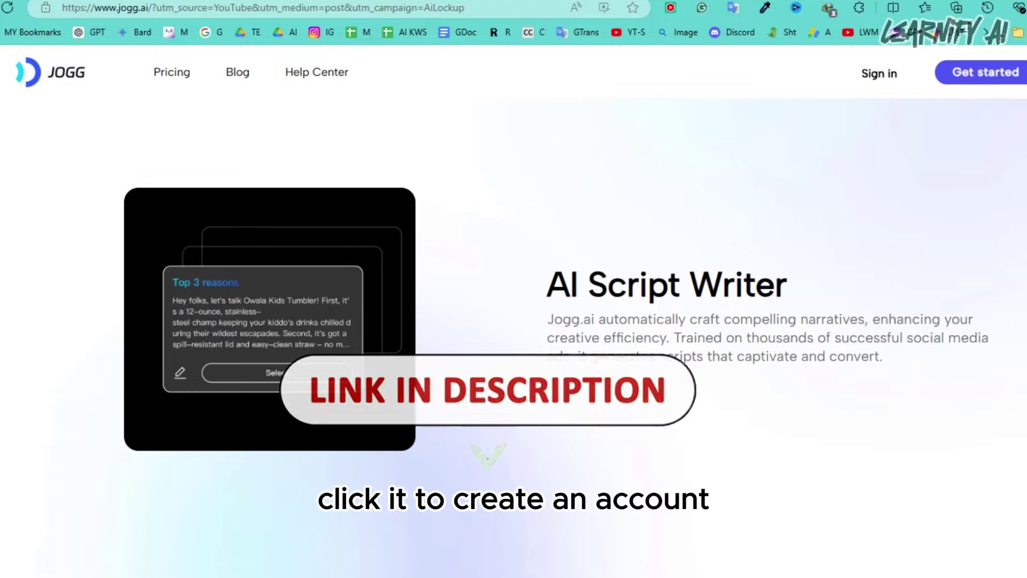
{"action": "scroll", "coordinate": [513, 321], "scroll_direction": "down", "scroll_amount": 7}
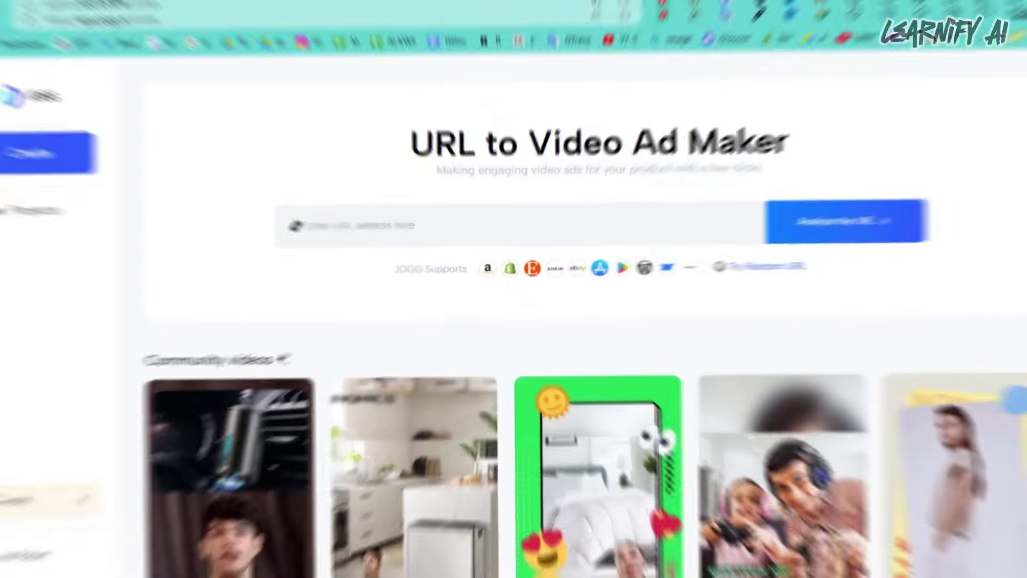
{"action": "scroll", "coordinate": [589, 321], "scroll_direction": "down", "scroll_amount": 4}
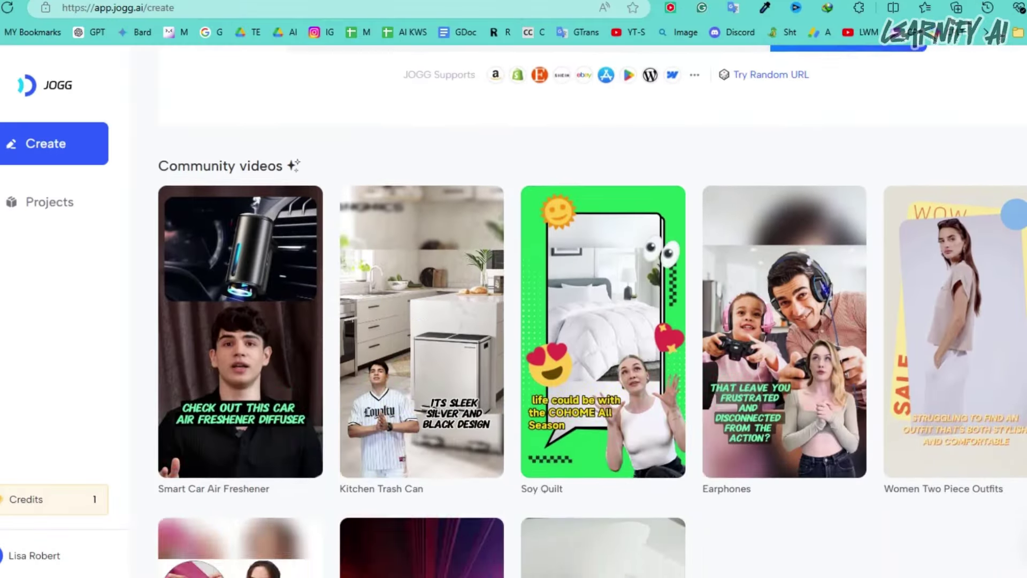
{"action": "scroll", "coordinate": [205, 353], "scroll_direction": "down", "scroll_amount": 5}
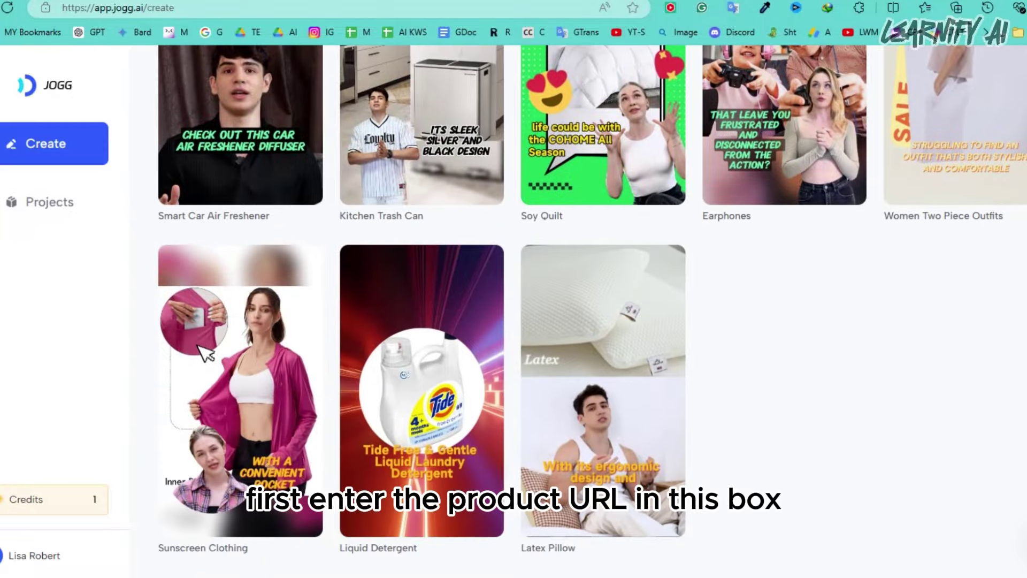
{"action": "scroll", "coordinate": [204, 353], "scroll_direction": "up", "scroll_amount": 4}
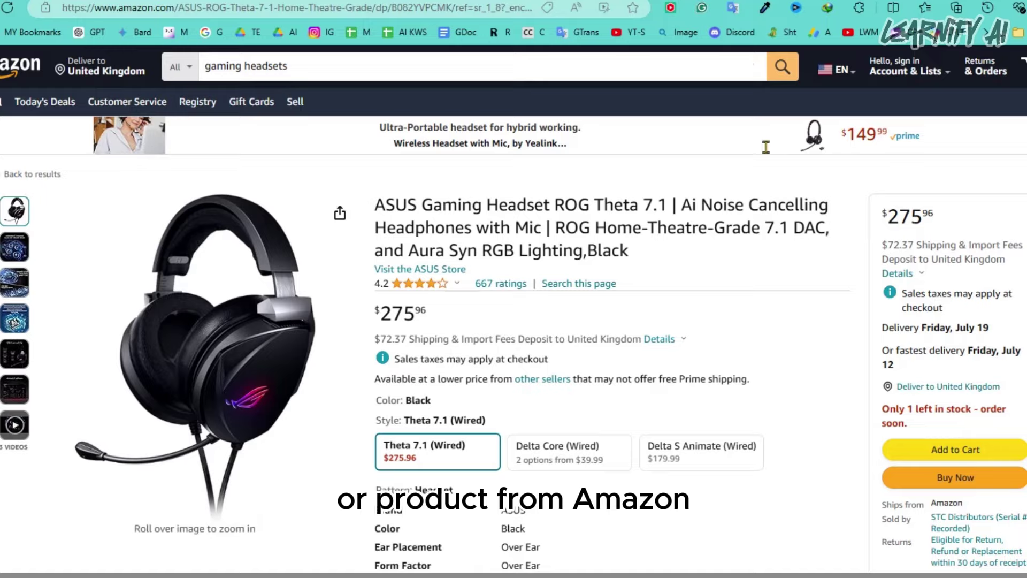
Scroll through the ASUS ROG Theta 7.1 gaming headset listing on Amazon
{"action": "scroll", "coordinate": [808, 303], "scroll_direction": "down", "scroll_amount": 6}
{"action": "scroll", "coordinate": [807, 300], "scroll_direction": "up", "scroll_amount": 6}
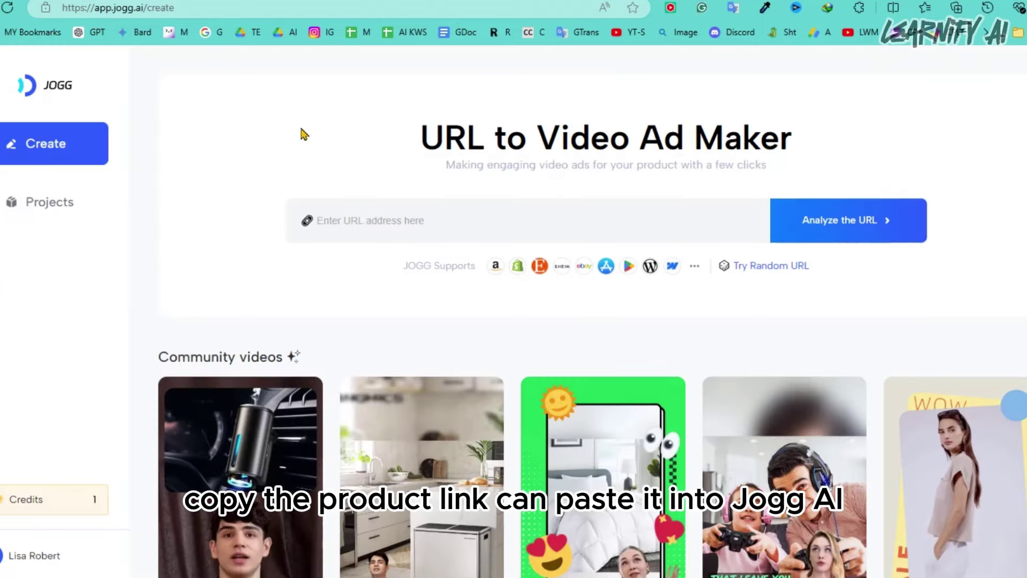
Paste the ASUS ROG Theta 7.1 Amazon link into the URL field and analyze it
{"action": "right_click", "coordinate": [357, 223]}
{"action": "left_click", "coordinate": [372, 324]}
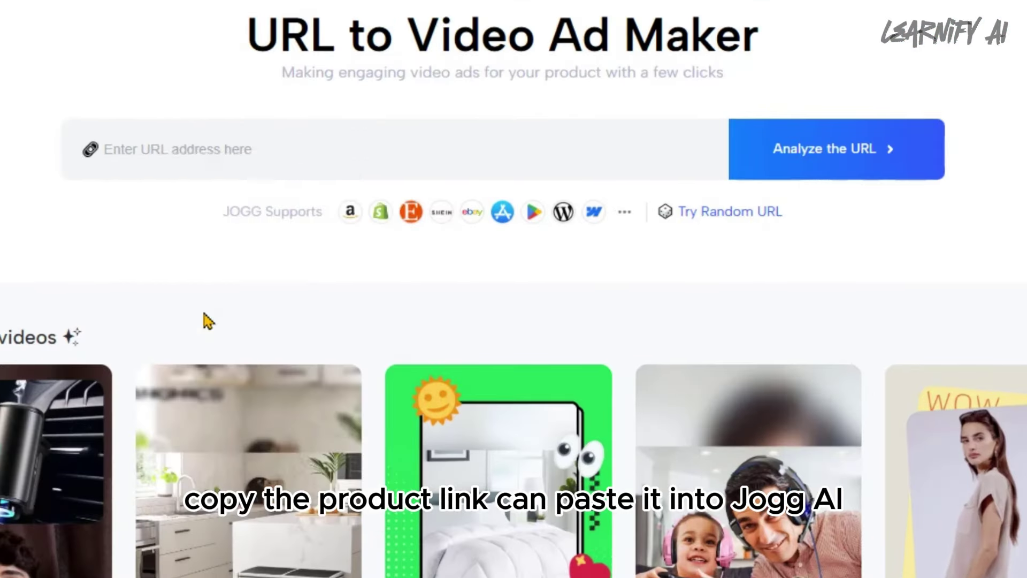
{"action": "left_click", "coordinate": [241, 35]}
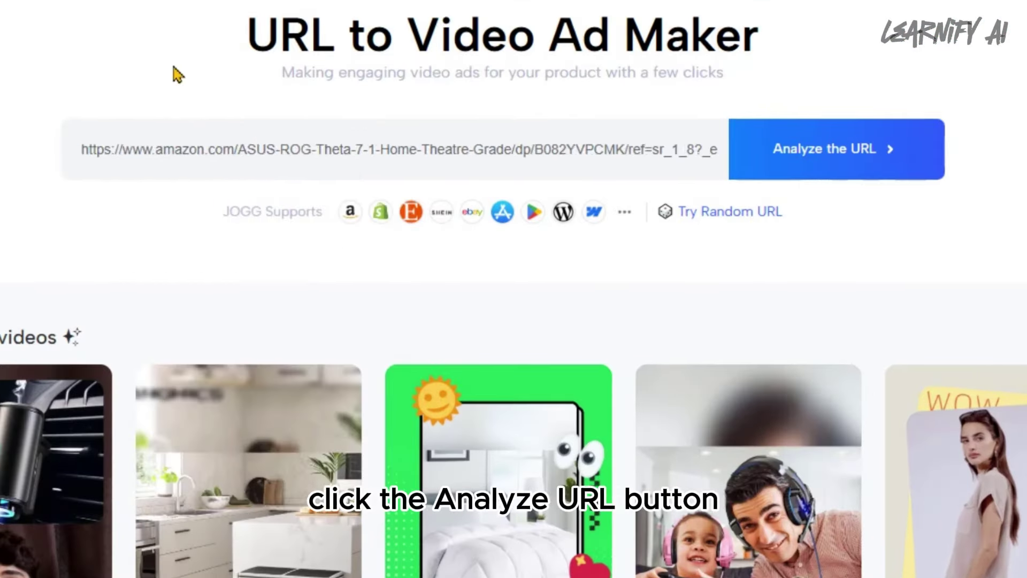
{"action": "left_click", "coordinate": [758, 144]}
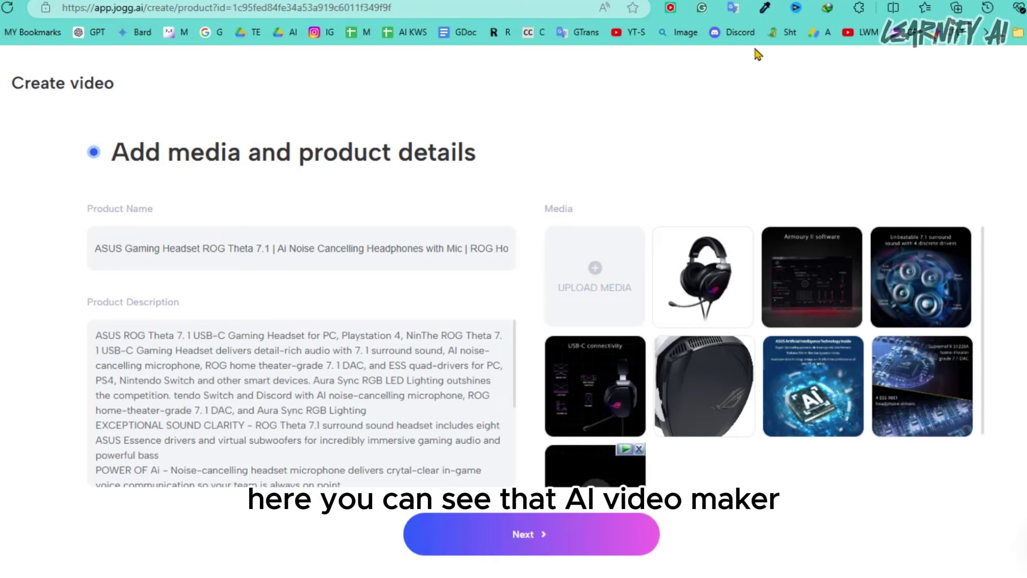
Review the fetched headset product name and description, leaving both unchanged
{"action": "left_click_drag", "start_coordinate": [95, 250], "coordinate": [175, 323]}
{"action": "left_click", "coordinate": [173, 311]}
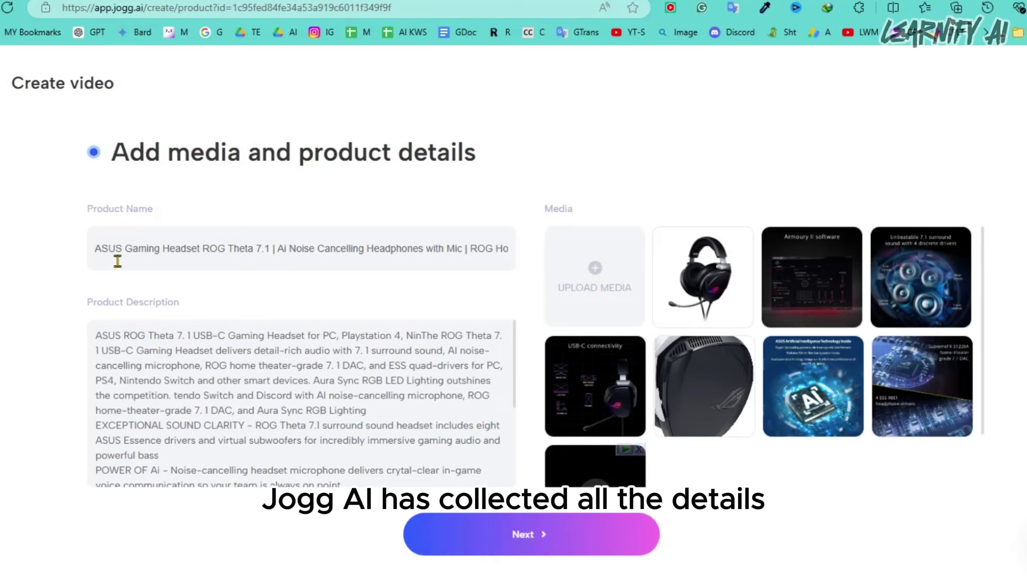
{"action": "left_click_drag", "start_coordinate": [115, 250], "coordinate": [458, 247]}
{"action": "left_click", "coordinate": [165, 366]}
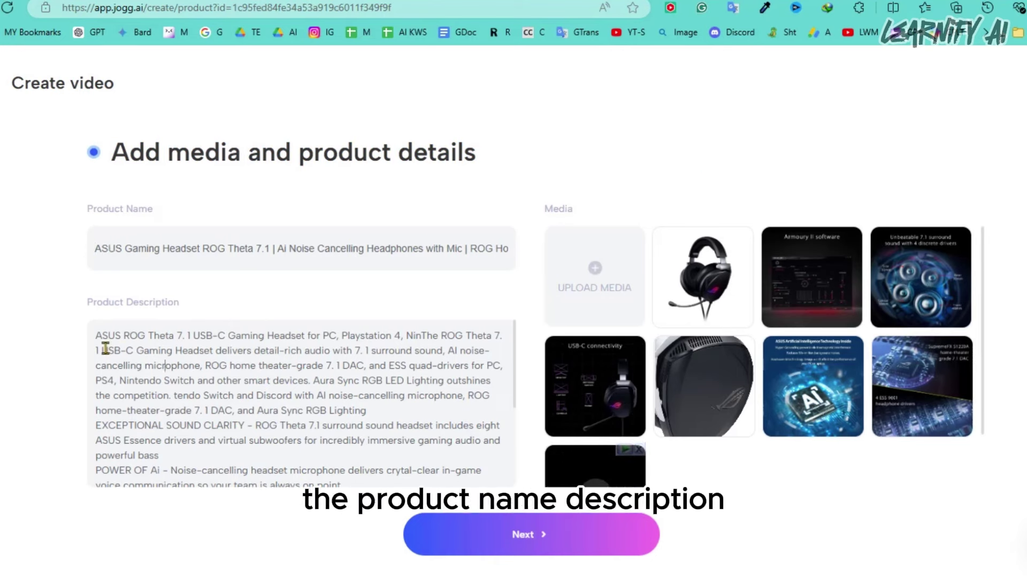
{"action": "left_click_drag", "start_coordinate": [143, 338], "coordinate": [347, 469]}
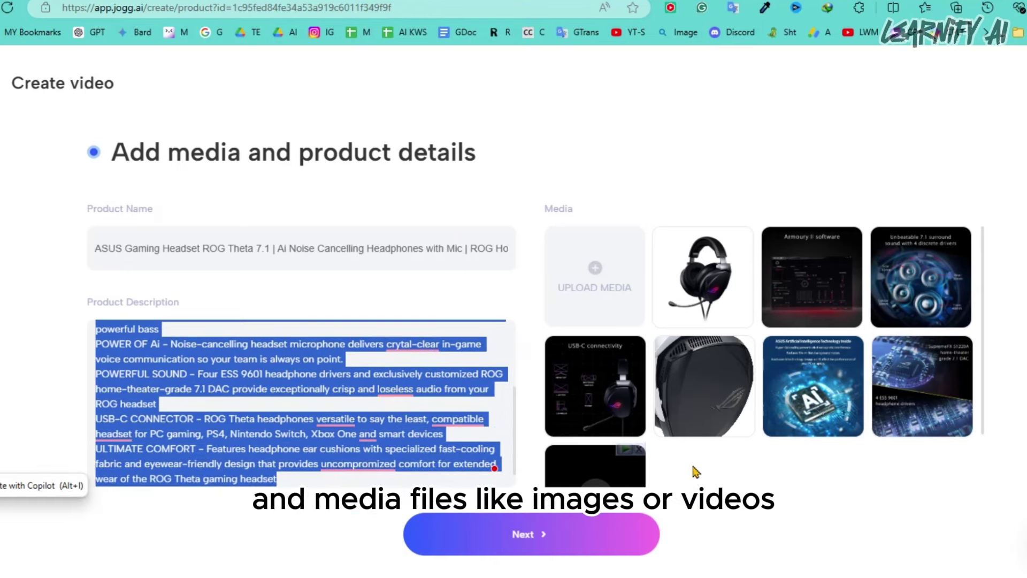
{"action": "left_click", "coordinate": [652, 465]}
{"action": "scroll", "coordinate": [662, 429], "scroll_direction": "down", "scroll_amount": 3}
{"action": "scroll", "coordinate": [662, 429], "scroll_direction": "up", "scroll_amount": 3}
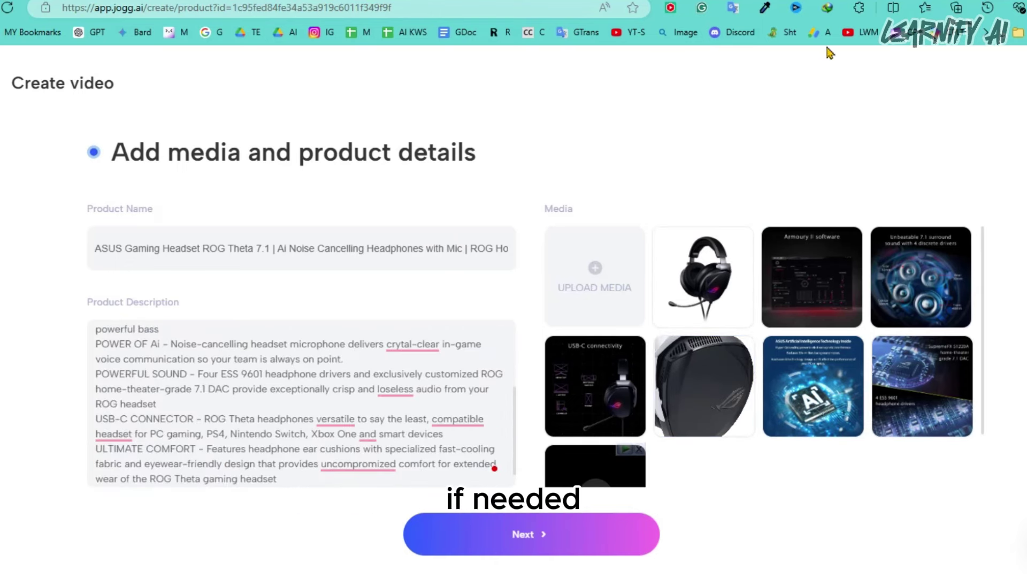
Close the media upload picker without adding files and continue to video settings
{"action": "left_click", "coordinate": [561, 289]}
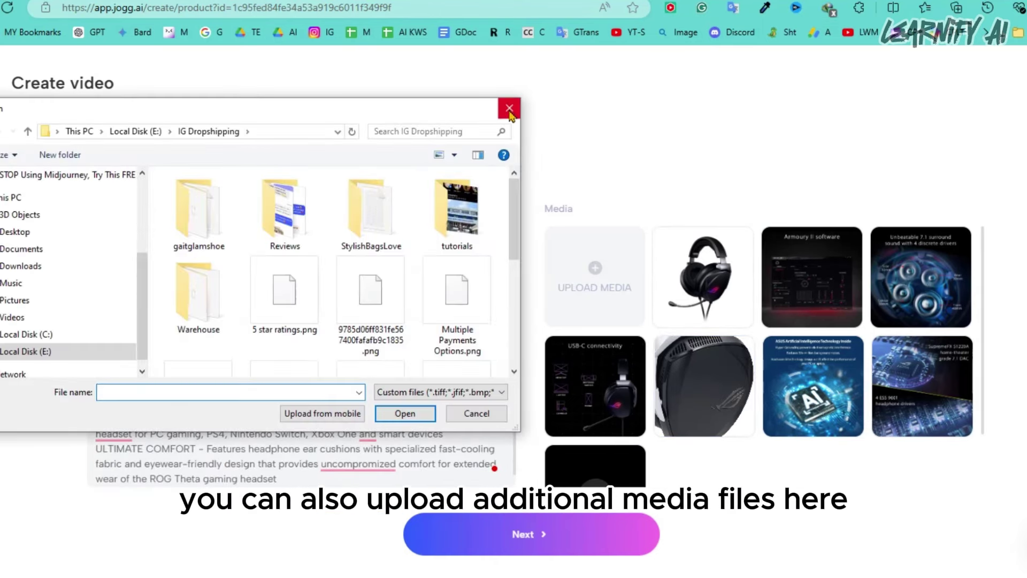
{"action": "left_click", "coordinate": [508, 109]}
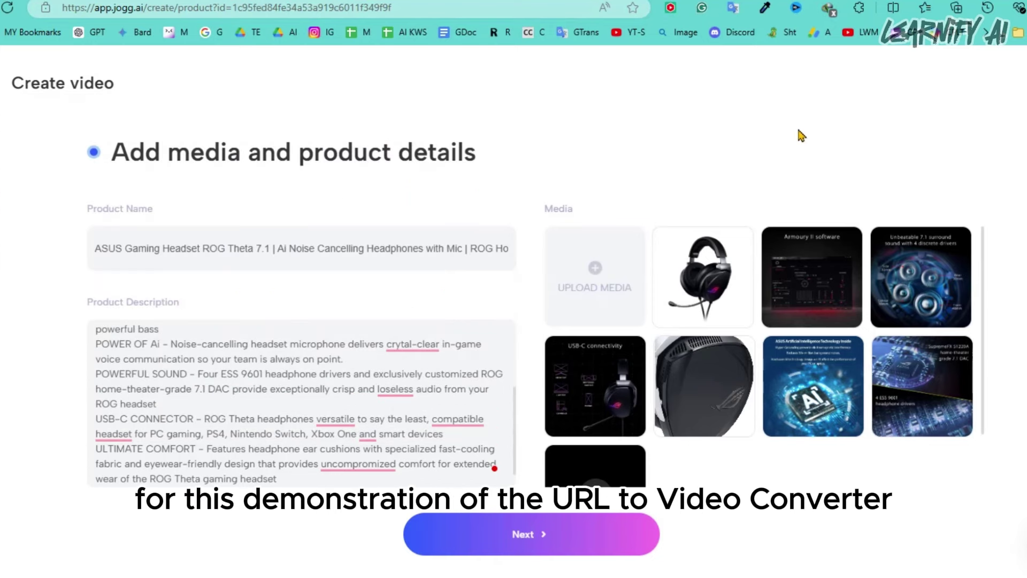
{"action": "left_click", "coordinate": [466, 537]}
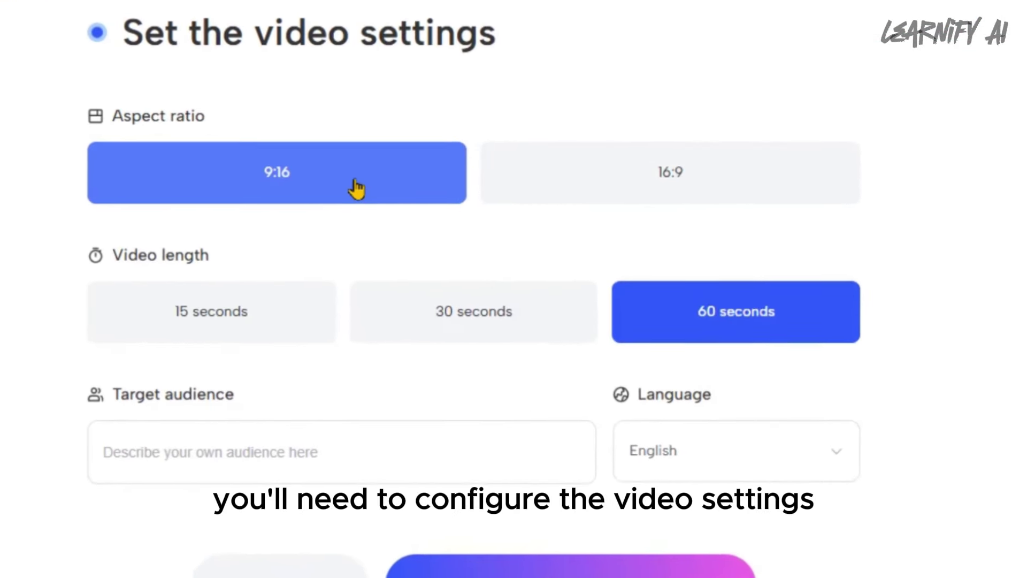
Set the aspect ratio to 9:16 and the video length to 60 seconds
{"action": "left_click", "coordinate": [674, 191]}
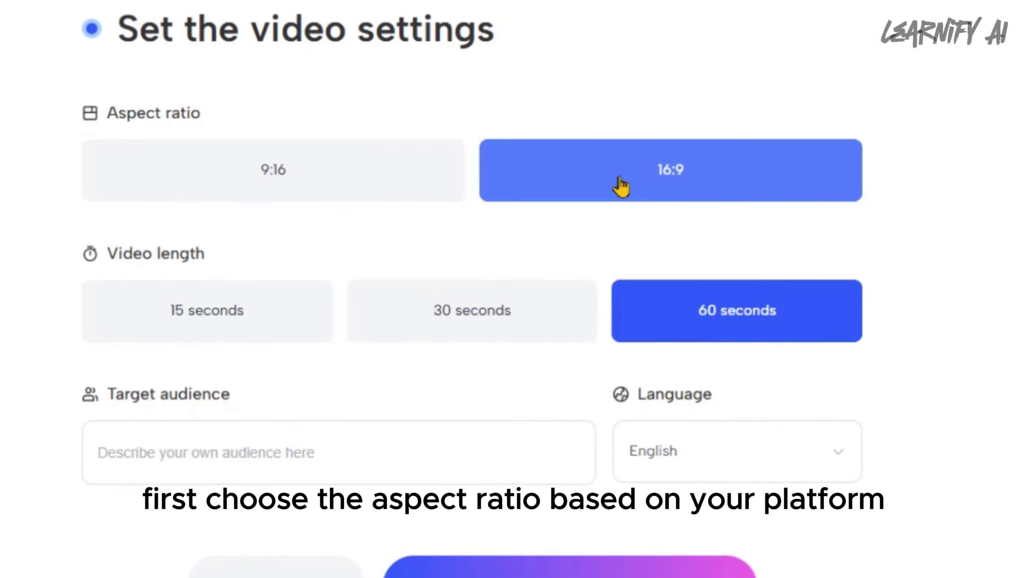
{"action": "left_click", "coordinate": [385, 178]}
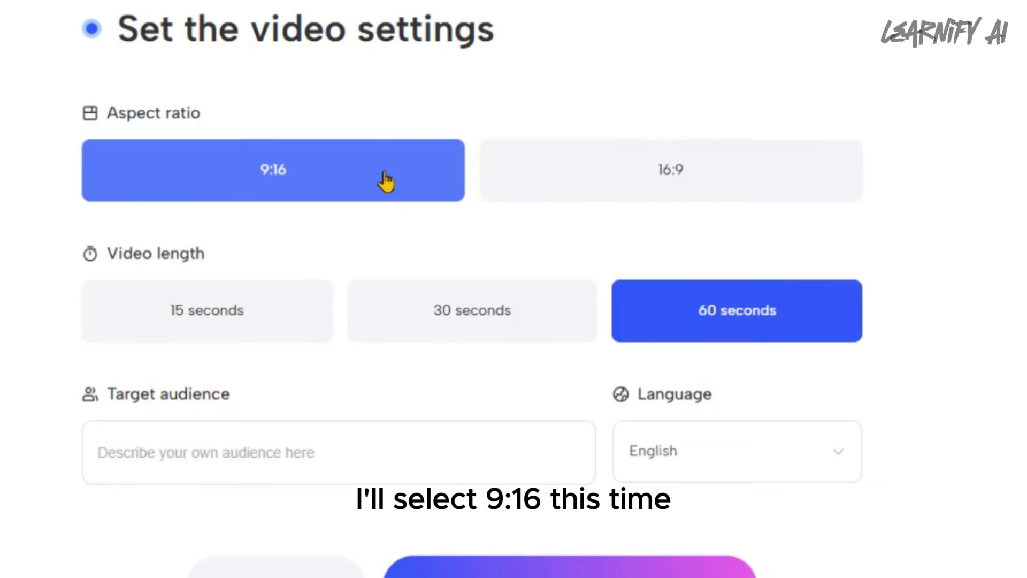
{"action": "left_click", "coordinate": [264, 324]}
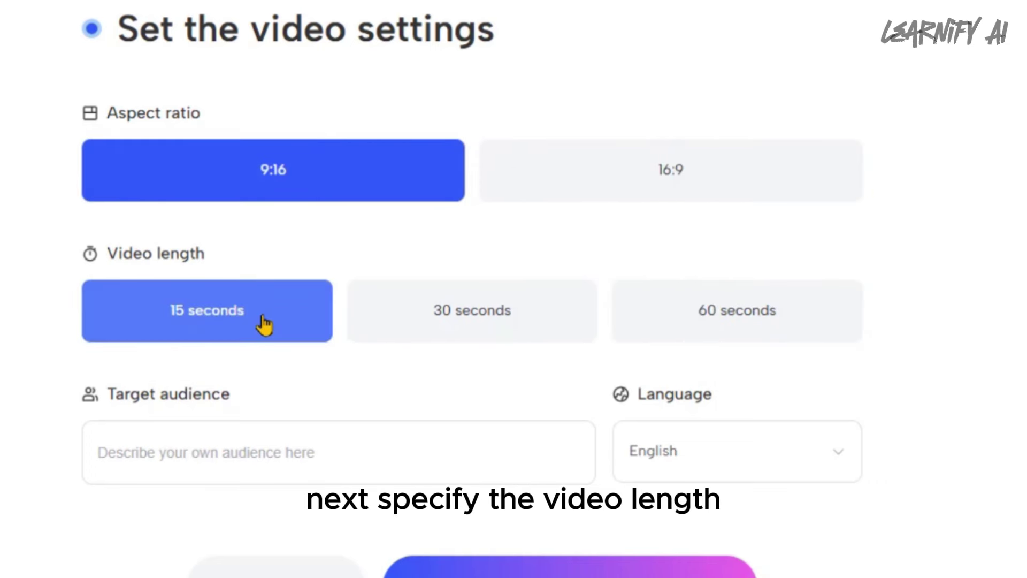
{"action": "left_click", "coordinate": [534, 311]}
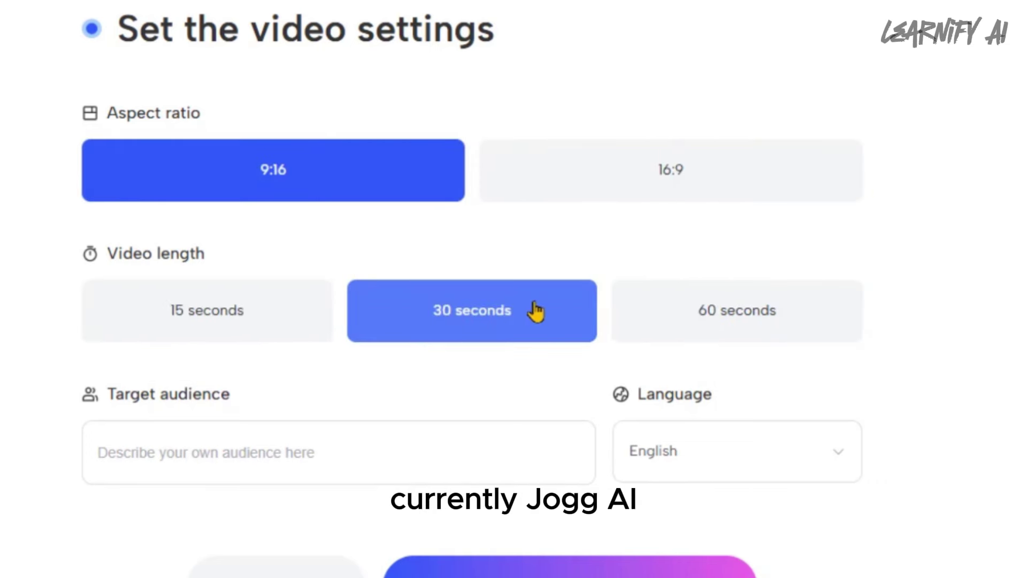
{"action": "left_click", "coordinate": [745, 328]}
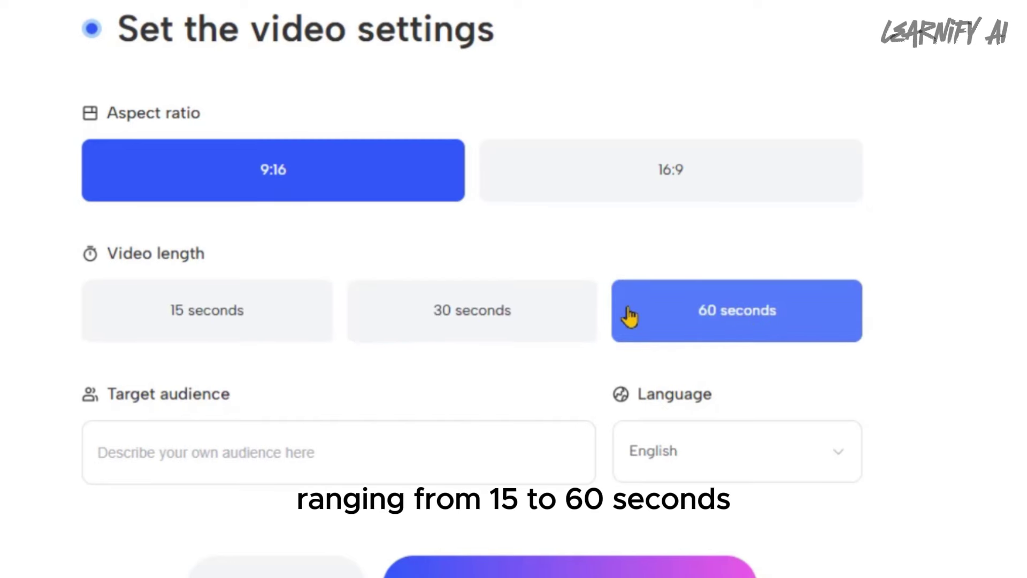
Enter 'Listeners' as the target audience and start generating AI scripts
{"action": "left_click", "coordinate": [185, 452]}
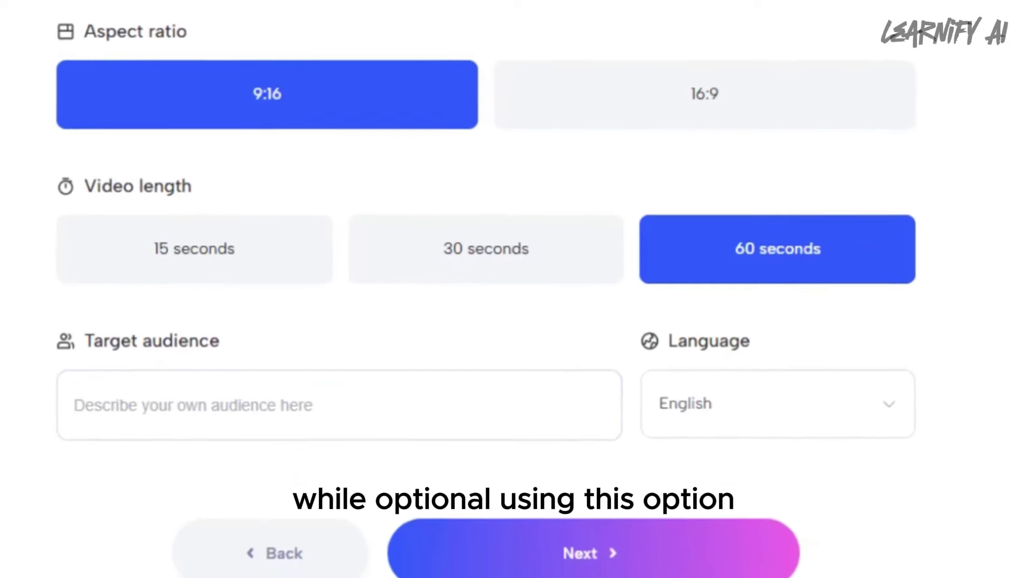
{"action": "left_click", "coordinate": [252, 353]}
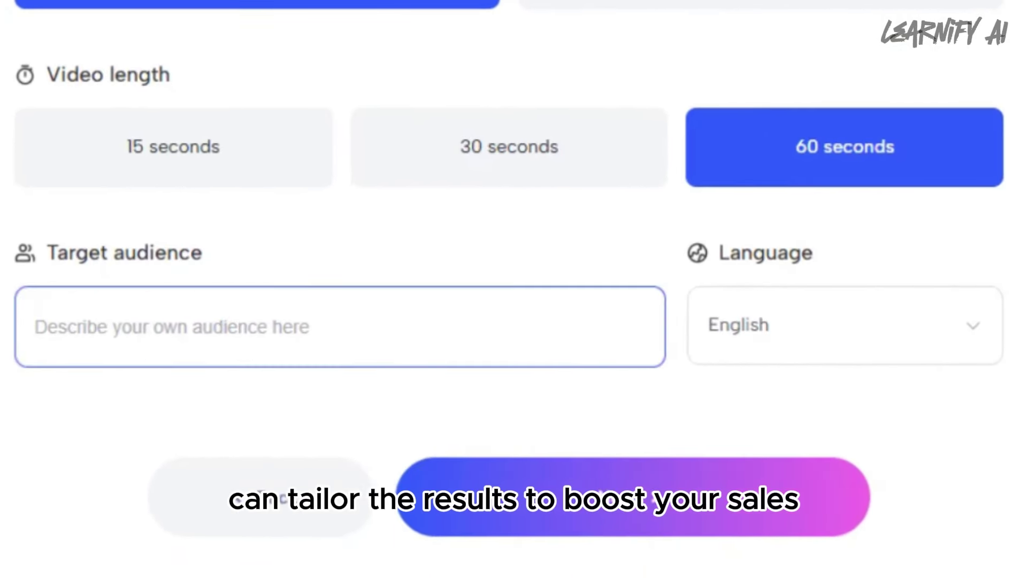
{"action": "type", "text": "Listeners"}
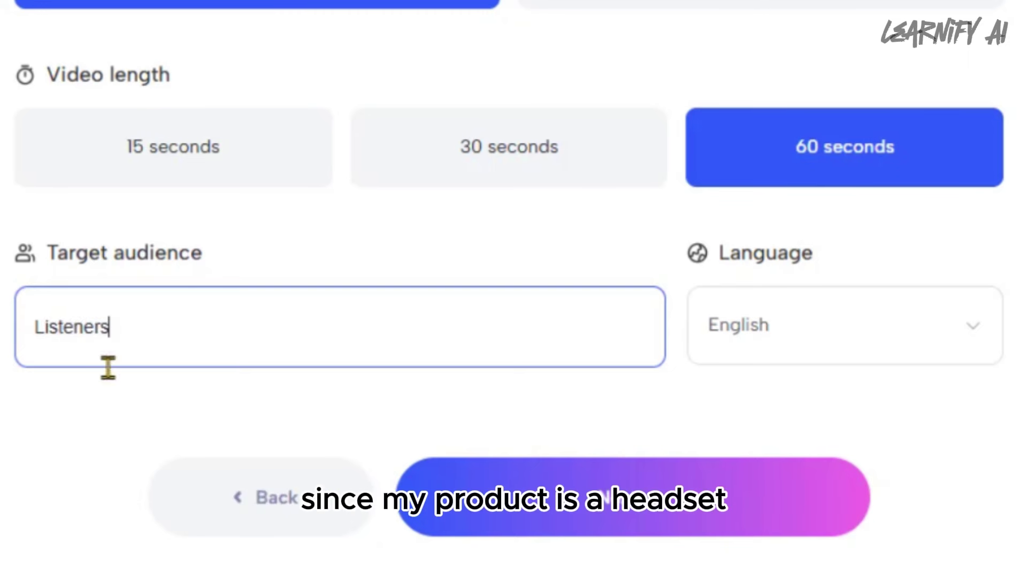
{"action": "left_click", "coordinate": [549, 516]}
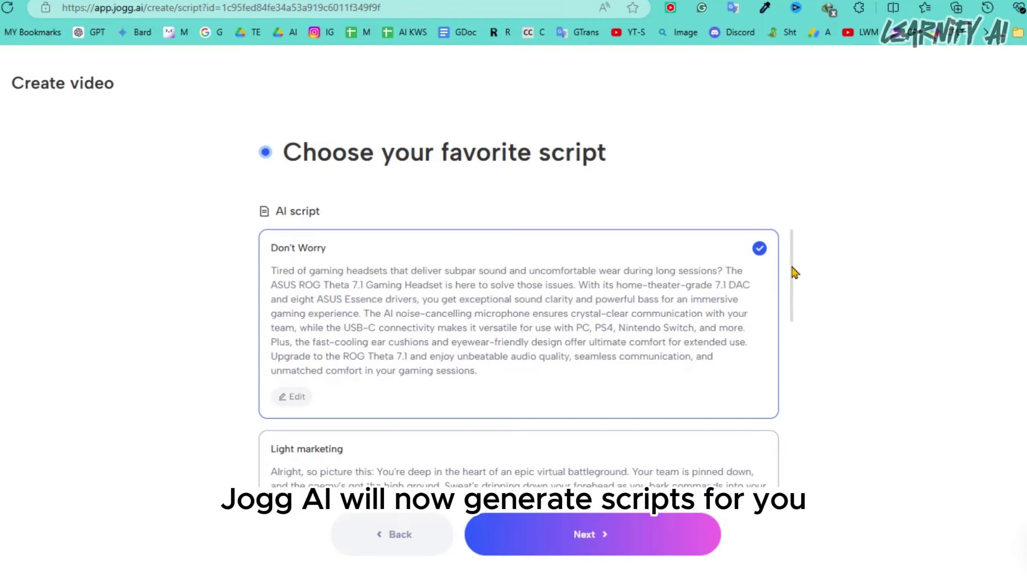
Scroll through the generated scripts from Don't Worry to Storytime to compare them
{"action": "left_click_drag", "start_coordinate": [792, 271], "coordinate": [789, 340]}
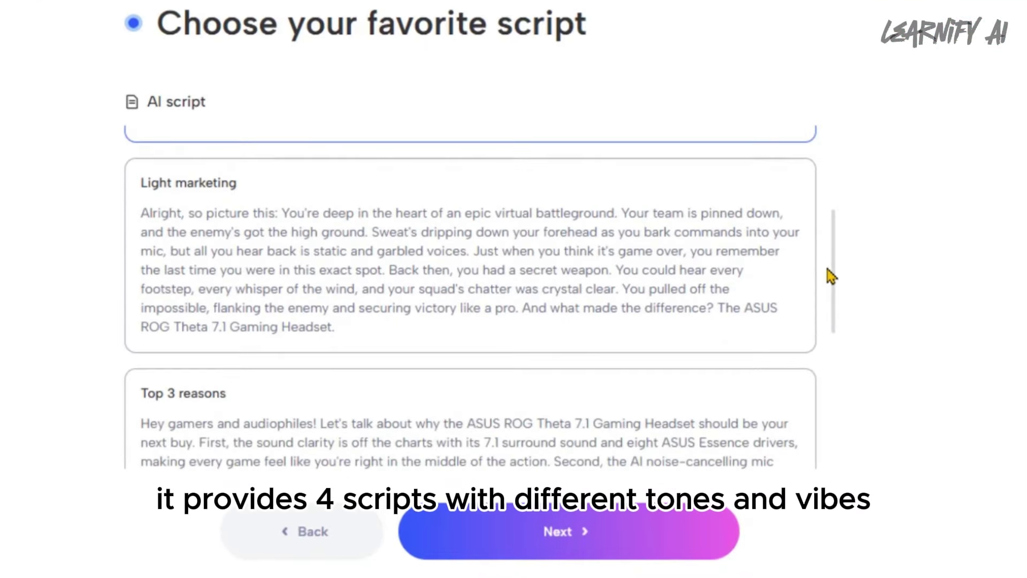
{"action": "left_click_drag", "start_coordinate": [827, 268], "coordinate": [833, 420]}
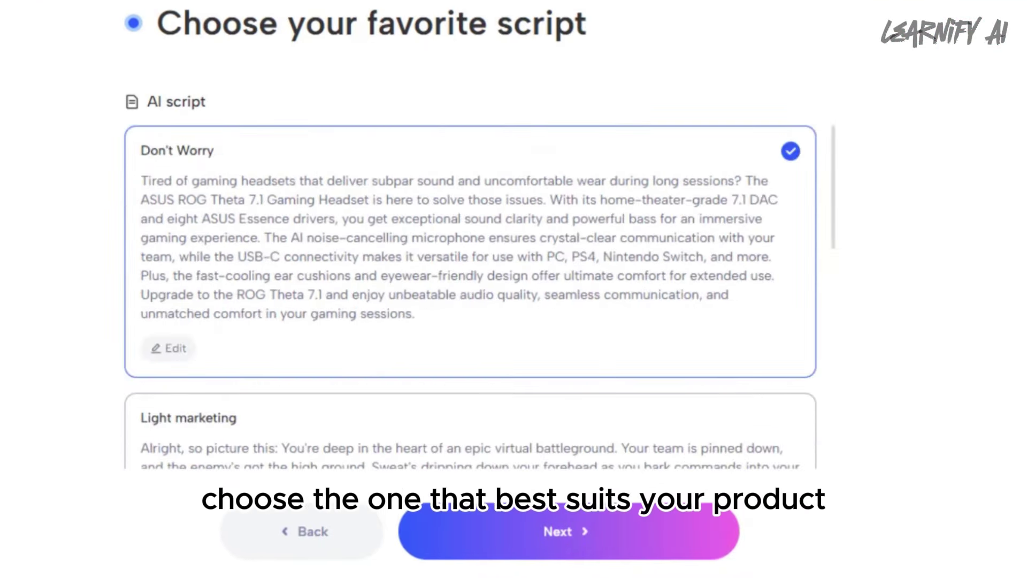
{"action": "scroll", "coordinate": [515, 361], "scroll_direction": "down", "scroll_amount": 4}
{"action": "scroll", "coordinate": [460, 275], "scroll_direction": "down", "scroll_amount": 6}
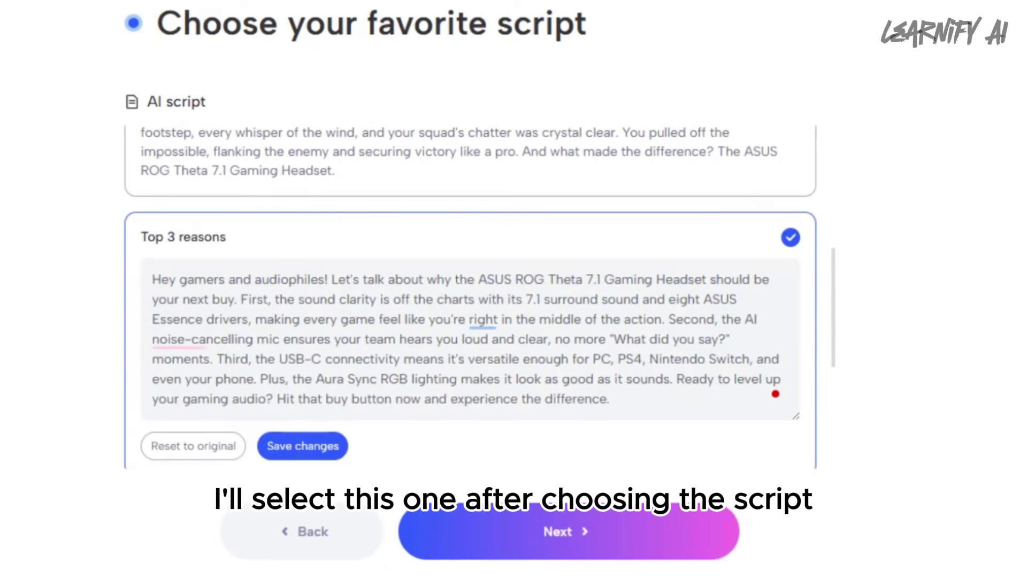
Save the Top 3 reasons script edits and continue to the visual style step
{"action": "left_click", "coordinate": [302, 445]}
{"action": "left_click", "coordinate": [489, 531]}
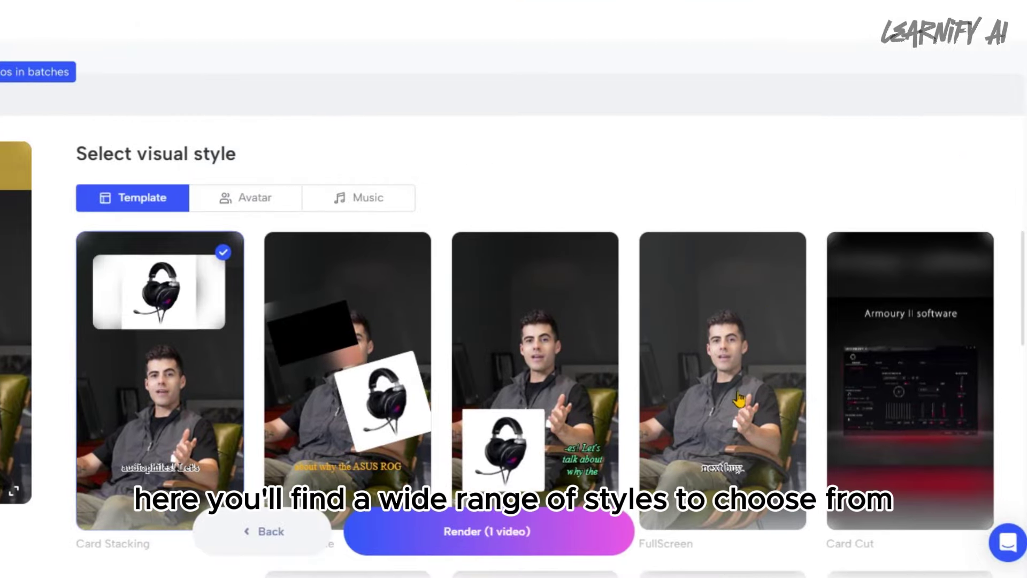
{"action": "scroll", "coordinate": [744, 392], "scroll_direction": "down", "scroll_amount": 15}
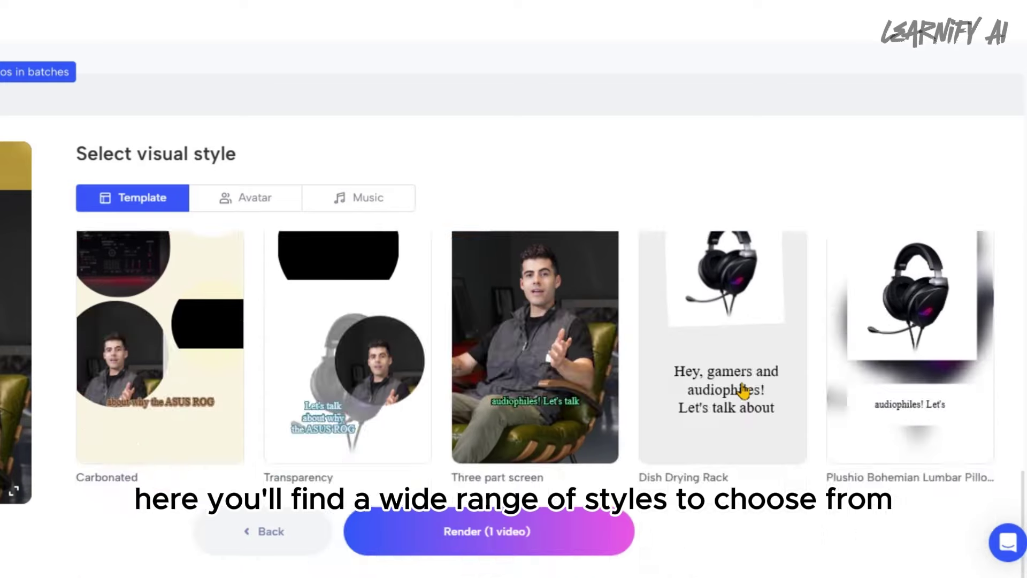
{"action": "scroll", "coordinate": [744, 391], "scroll_direction": "up", "scroll_amount": 15}
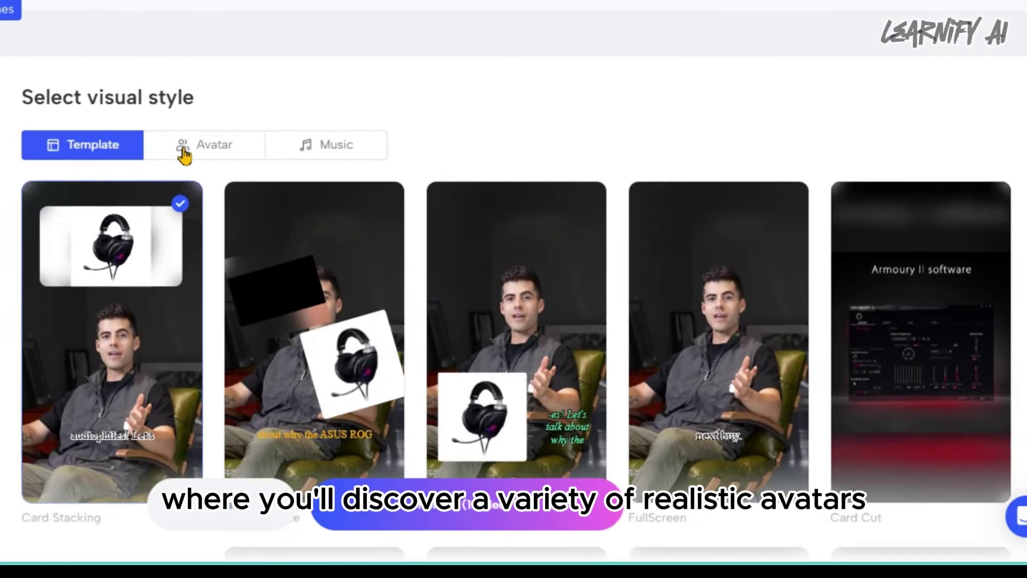
Scroll through the presenter avatars, then choose Chilled_Hip_Hop as background music
{"action": "left_click", "coordinate": [361, 243]}
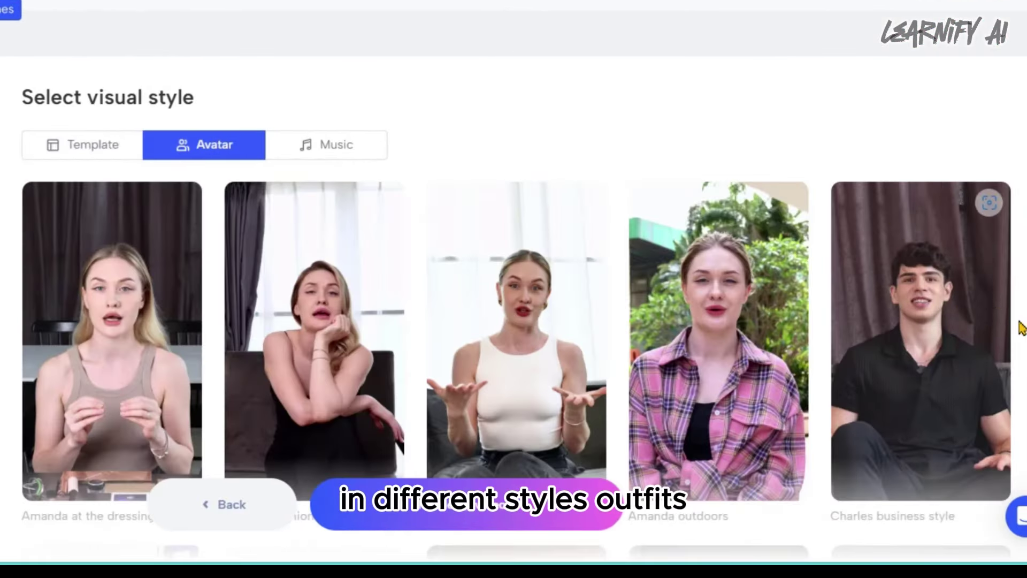
{"action": "scroll", "coordinate": [1015, 325], "scroll_direction": "down", "scroll_amount": 4}
{"action": "scroll", "coordinate": [516, 369], "scroll_direction": "down", "scroll_amount": 3}
{"action": "scroll", "coordinate": [516, 369], "scroll_direction": "down", "scroll_amount": 5}
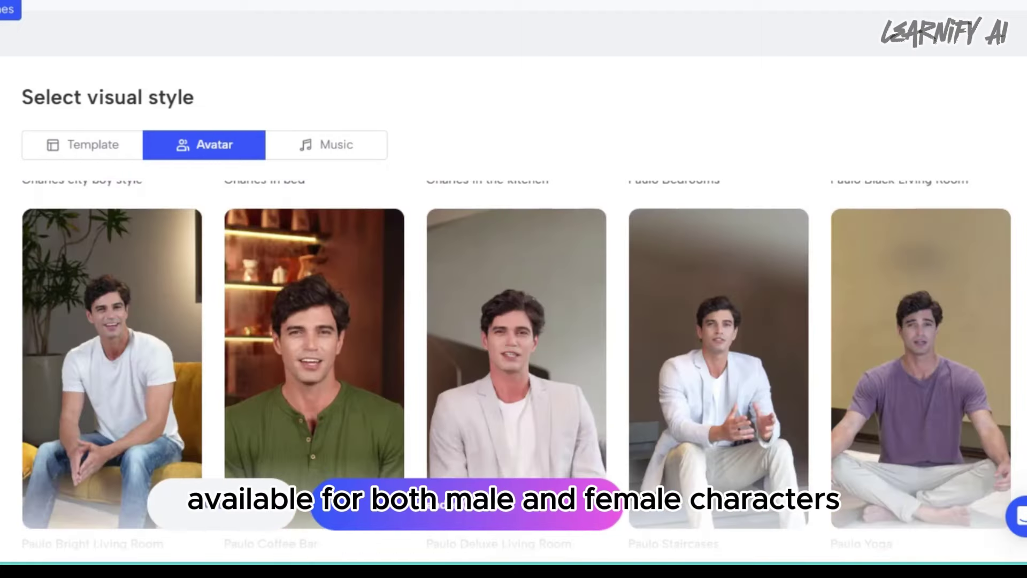
{"action": "scroll", "coordinate": [516, 369], "scroll_direction": "down", "scroll_amount": 4}
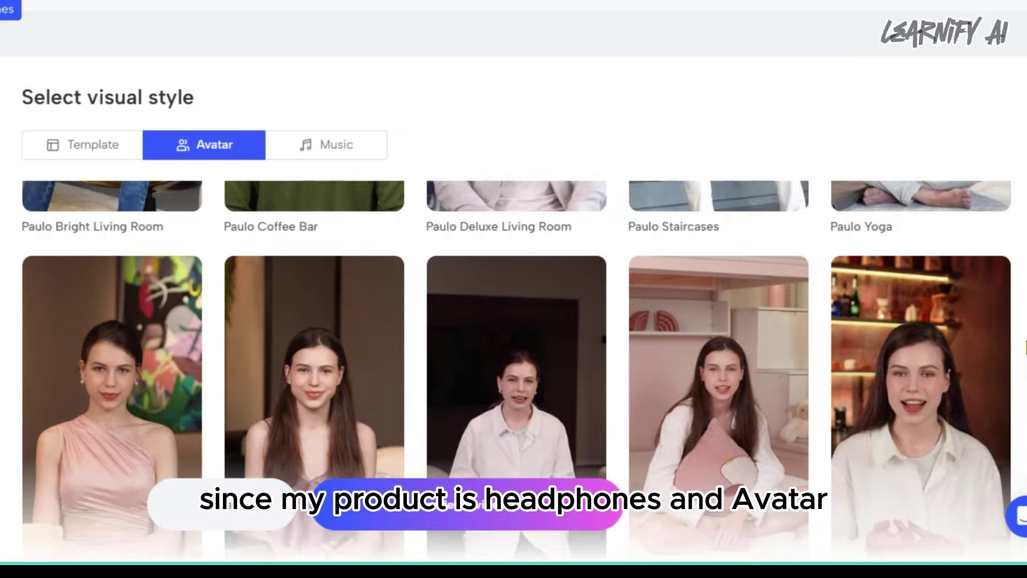
{"action": "scroll", "coordinate": [516, 369], "scroll_direction": "down", "scroll_amount": 4}
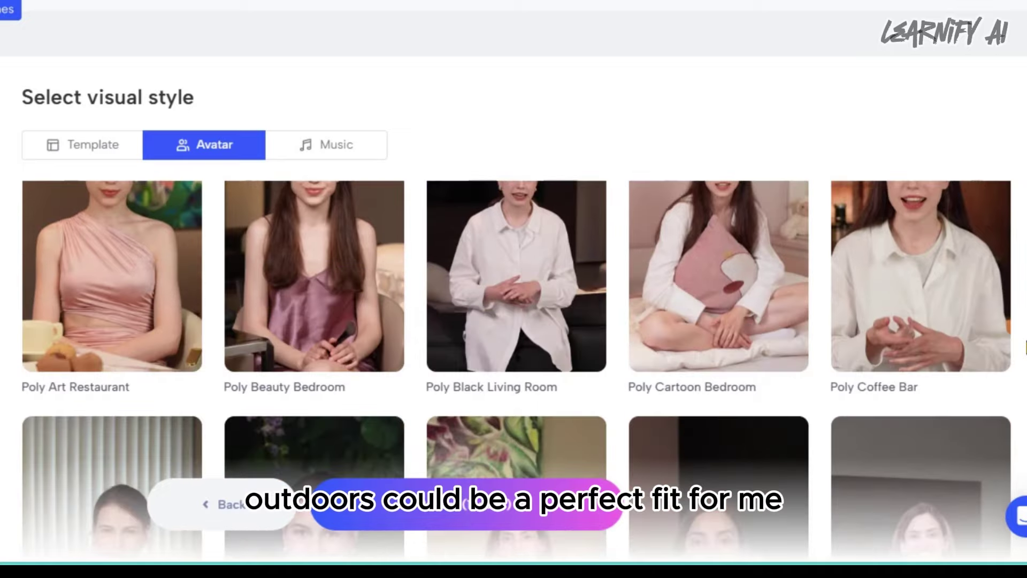
{"action": "scroll", "coordinate": [735, 317], "scroll_direction": "down", "scroll_amount": 12}
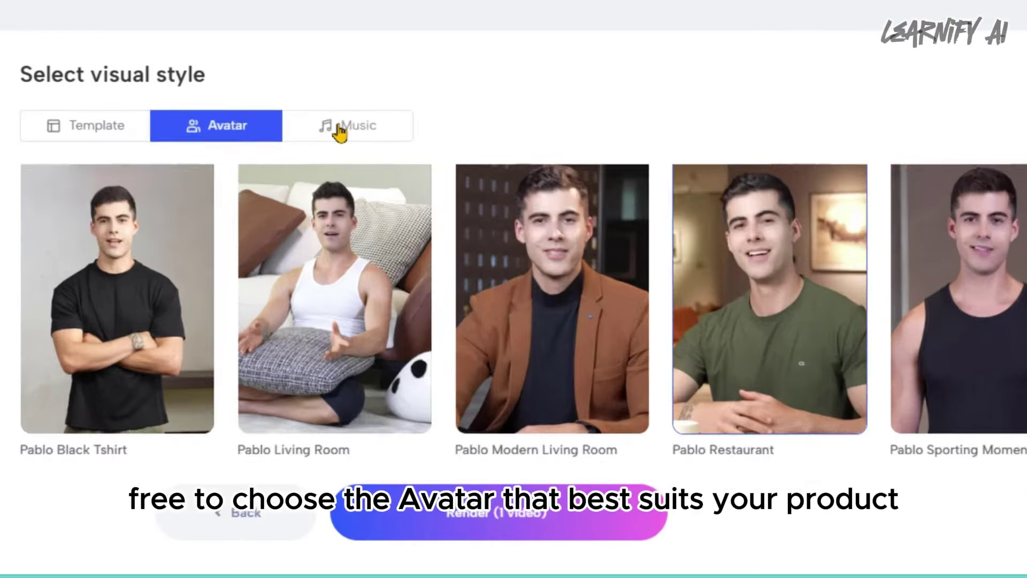
{"action": "left_click", "coordinate": [473, 242]}
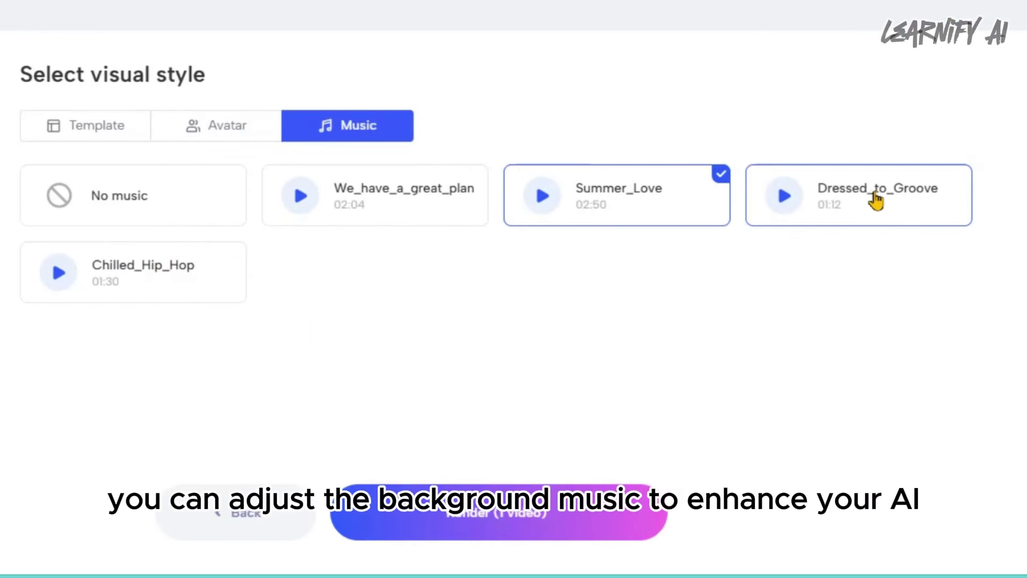
{"action": "left_click", "coordinate": [58, 271]}
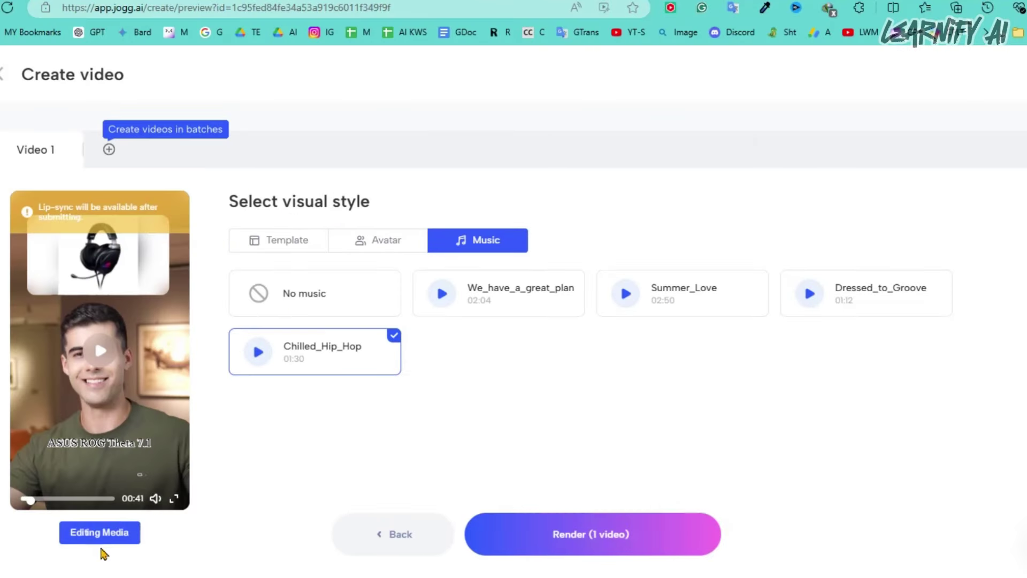
Scroll the Editing Media scene list and check scene 7's media, keeping the headset image
{"action": "left_click", "coordinate": [98, 533]}
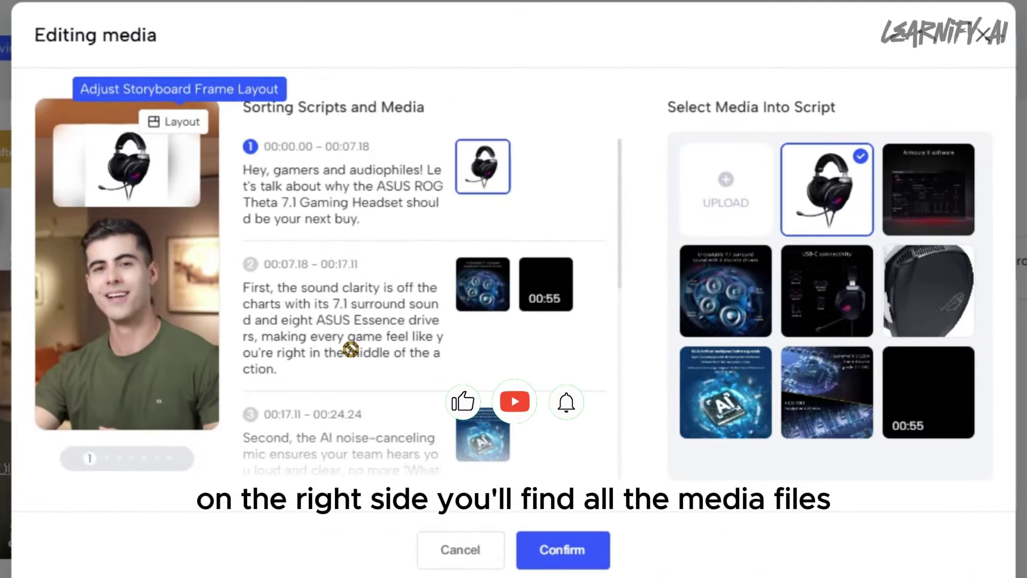
{"action": "scroll", "coordinate": [348, 348], "scroll_direction": "down", "scroll_amount": 10}
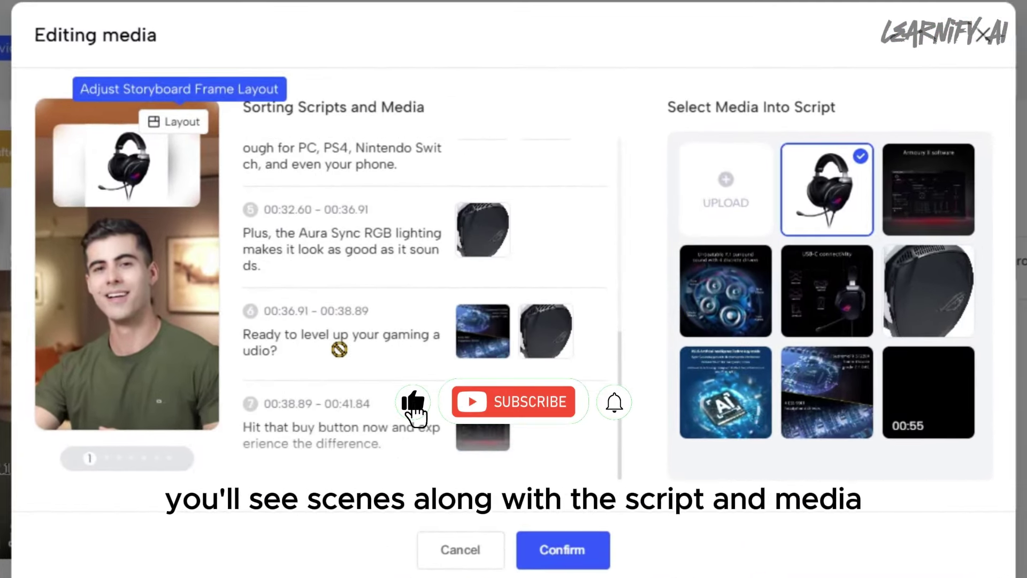
{"action": "scroll", "coordinate": [339, 348], "scroll_direction": "up", "scroll_amount": 10}
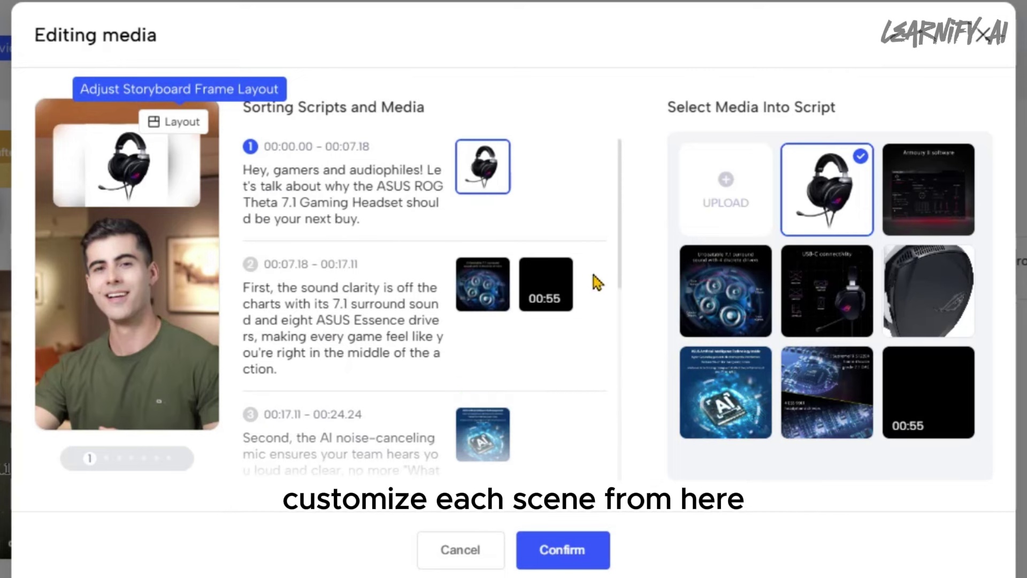
{"action": "scroll", "coordinate": [524, 305], "scroll_direction": "down", "scroll_amount": 10}
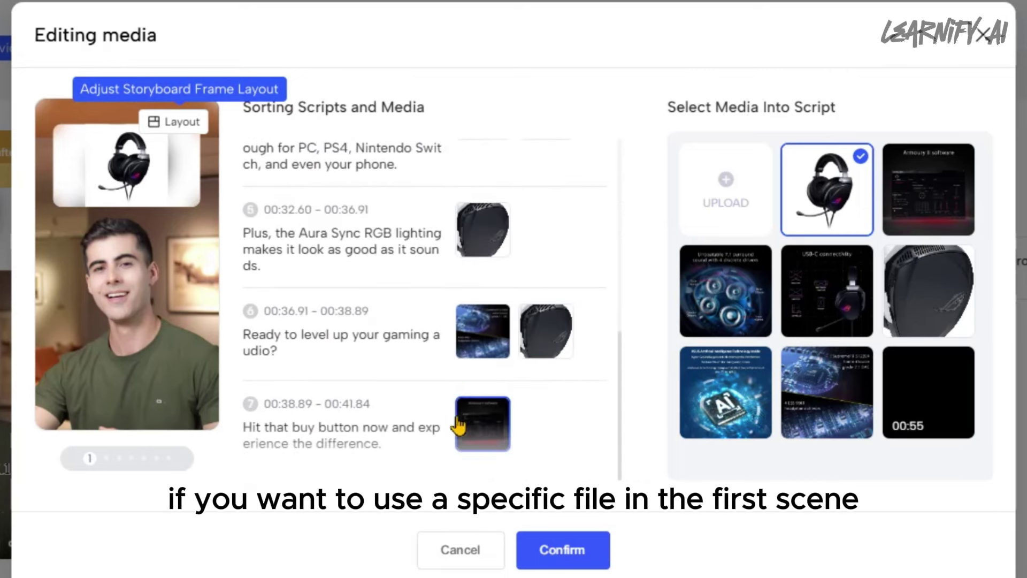
{"action": "left_click", "coordinate": [476, 431]}
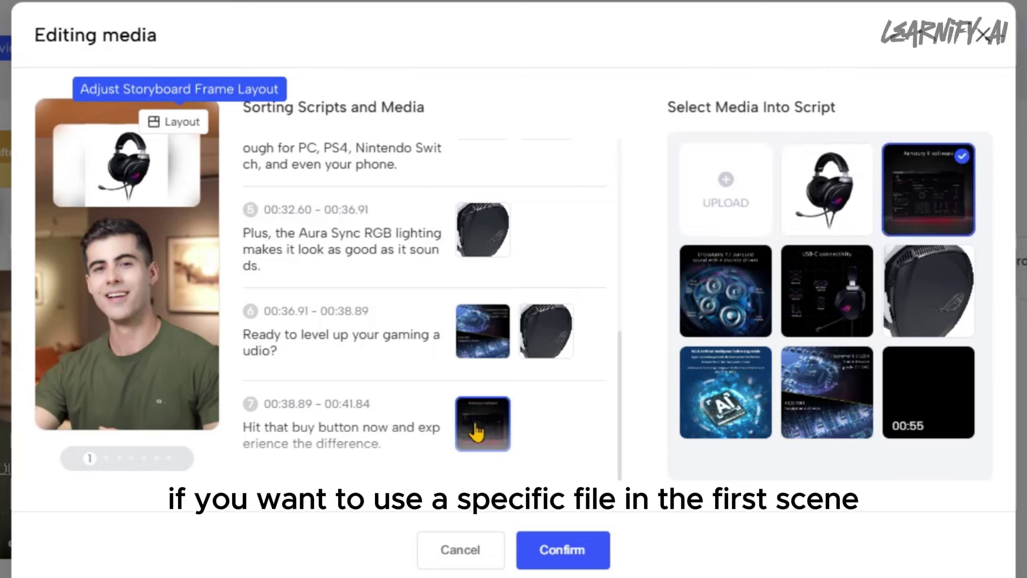
{"action": "left_click", "coordinate": [822, 200]}
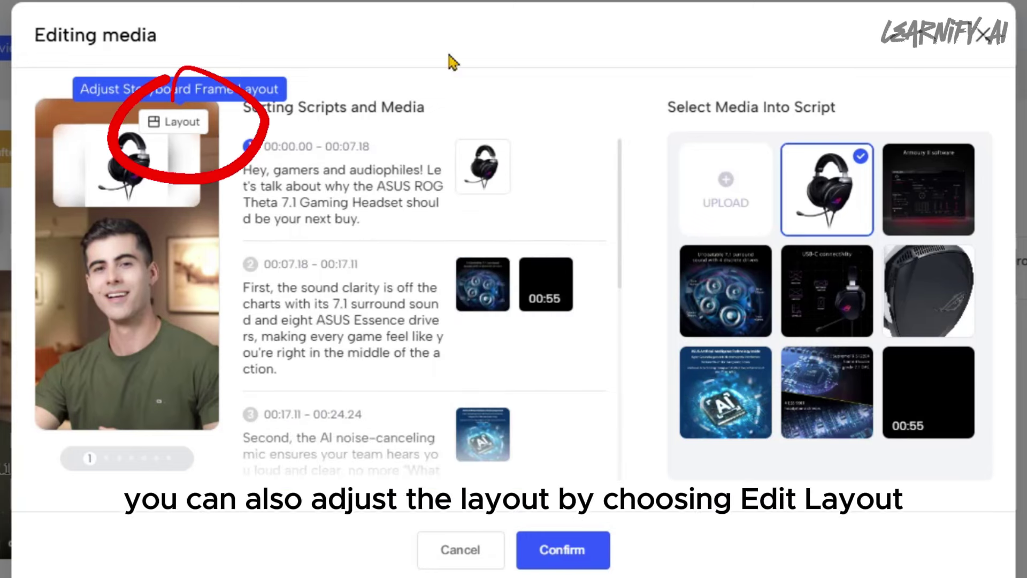
Apply a storyboard layout that shows full scene media with a round avatar inset
{"action": "left_click", "coordinate": [167, 140]}
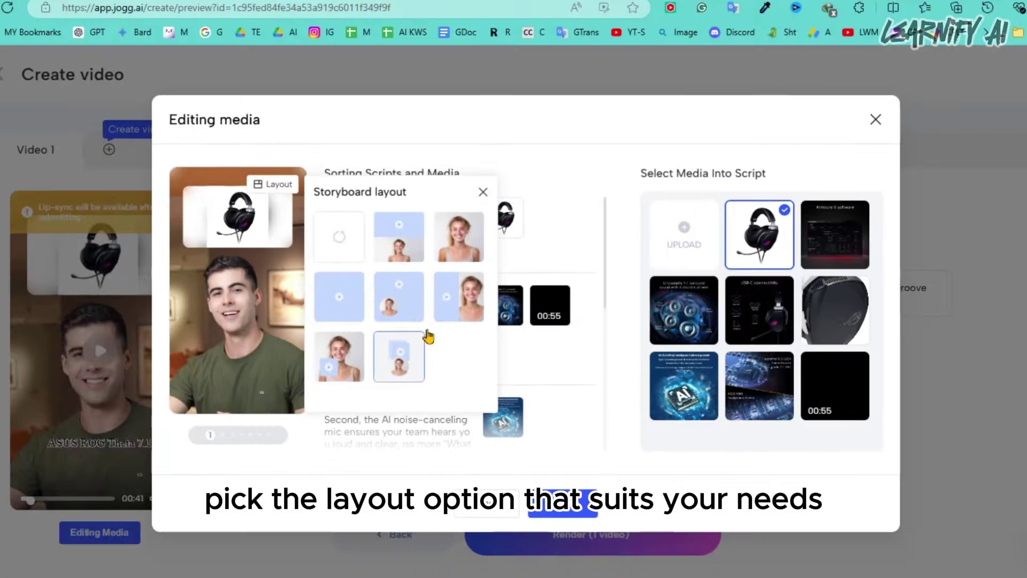
{"action": "left_click", "coordinate": [459, 237]}
{"action": "left_click", "coordinate": [399, 296]}
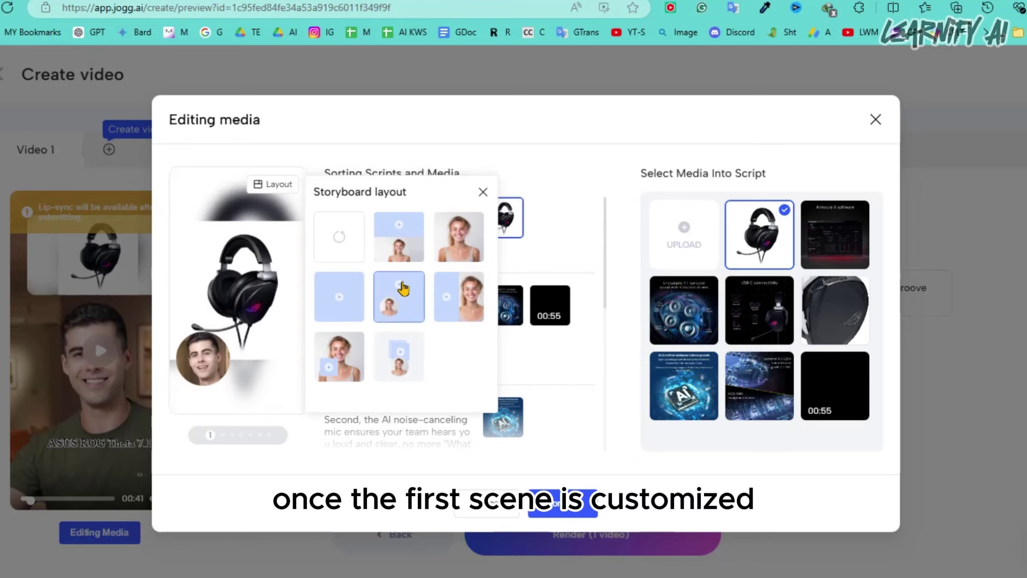
{"action": "left_click", "coordinate": [206, 436]}
Review the new layout on every scene from scene 1 to the last, then save the edits
{"action": "left_click", "coordinate": [93, 442]}
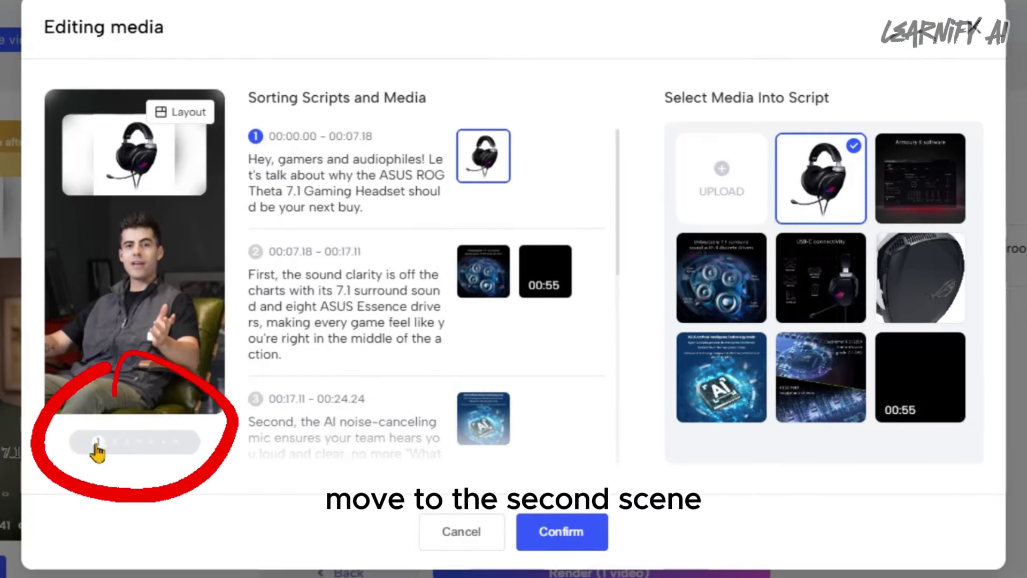
{"action": "left_click", "coordinate": [113, 442]}
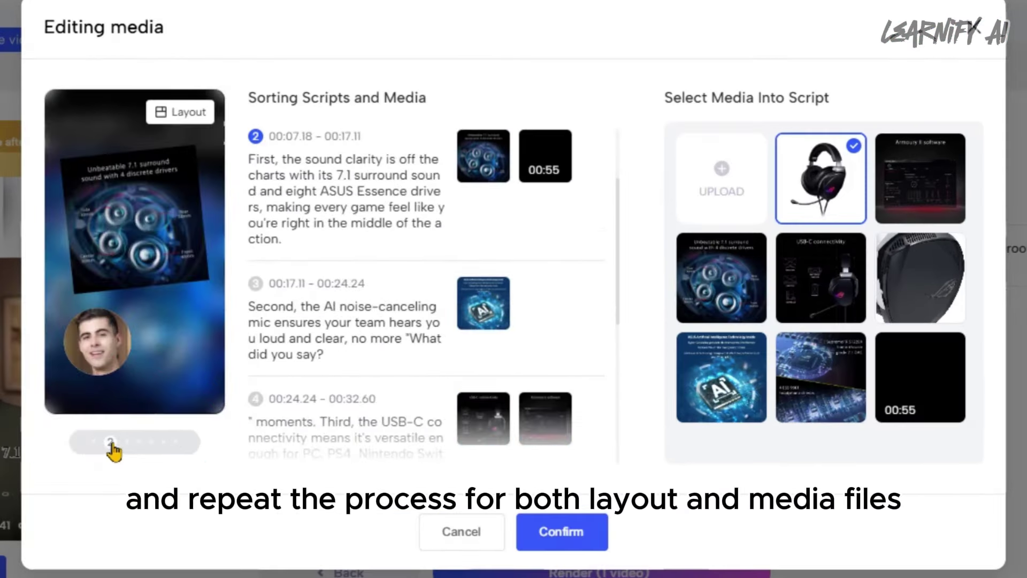
{"action": "left_click", "coordinate": [127, 442]}
{"action": "left_click", "coordinate": [180, 112]}
{"action": "left_click", "coordinate": [138, 442]}
{"action": "left_click", "coordinate": [147, 442]}
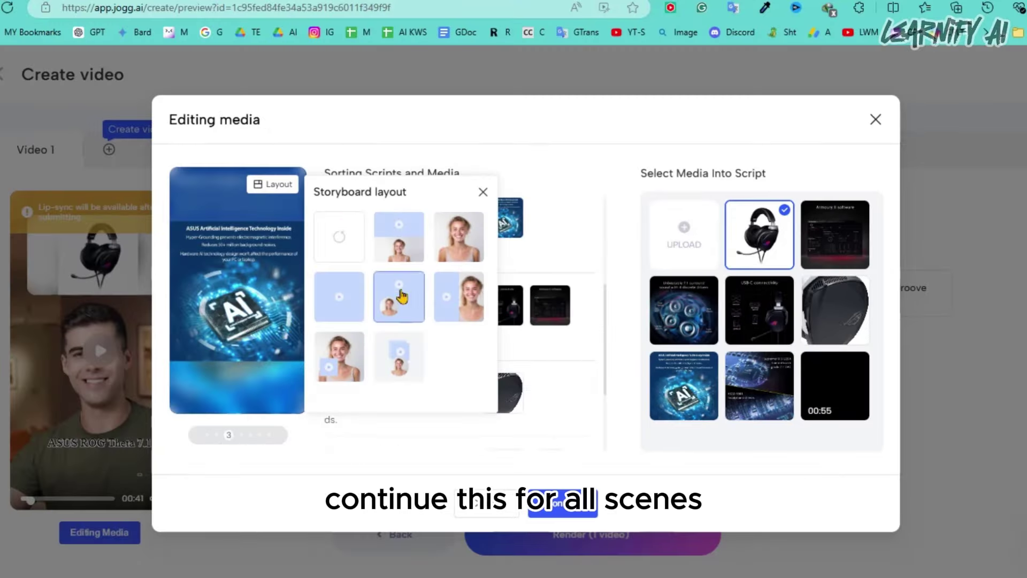
{"action": "left_click", "coordinate": [258, 434]}
{"action": "left_click", "coordinate": [273, 184]}
{"action": "left_click", "coordinate": [266, 435]}
{"action": "left_click", "coordinate": [740, 73]}
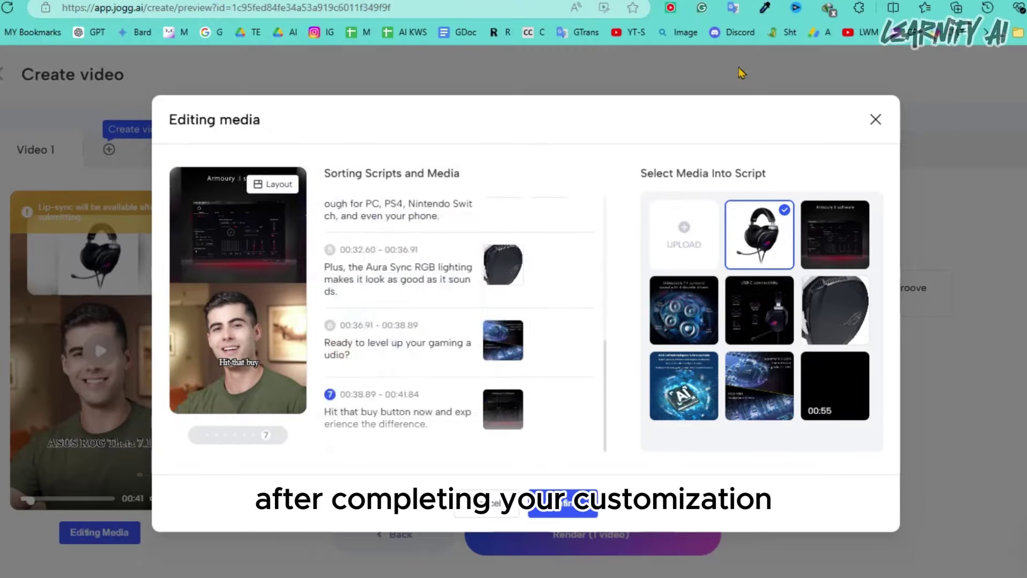
{"action": "left_click", "coordinate": [554, 511]}
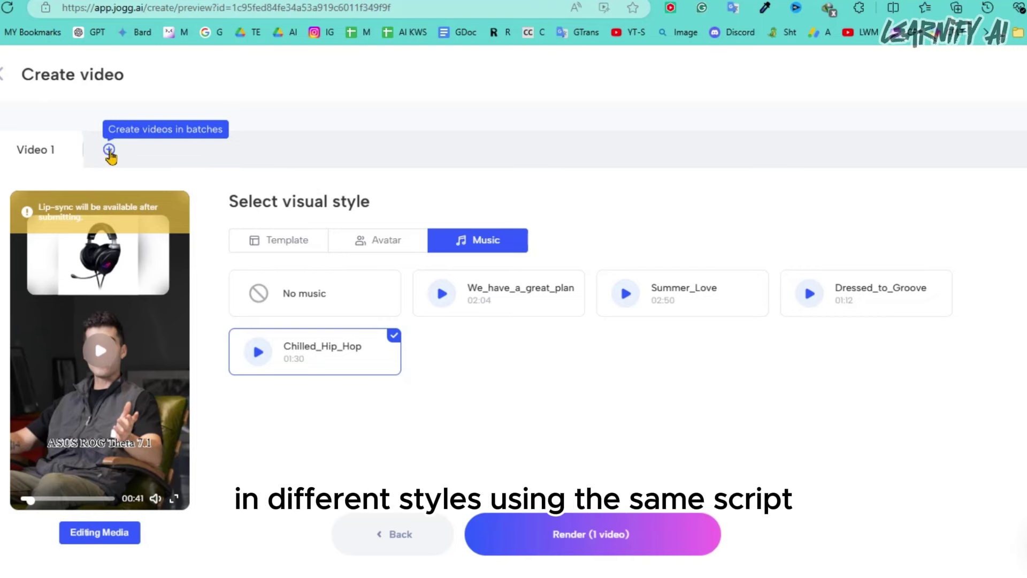
Add Video 2 as a duplicate variant and give it a different avatar
{"action": "left_click", "coordinate": [110, 150]}
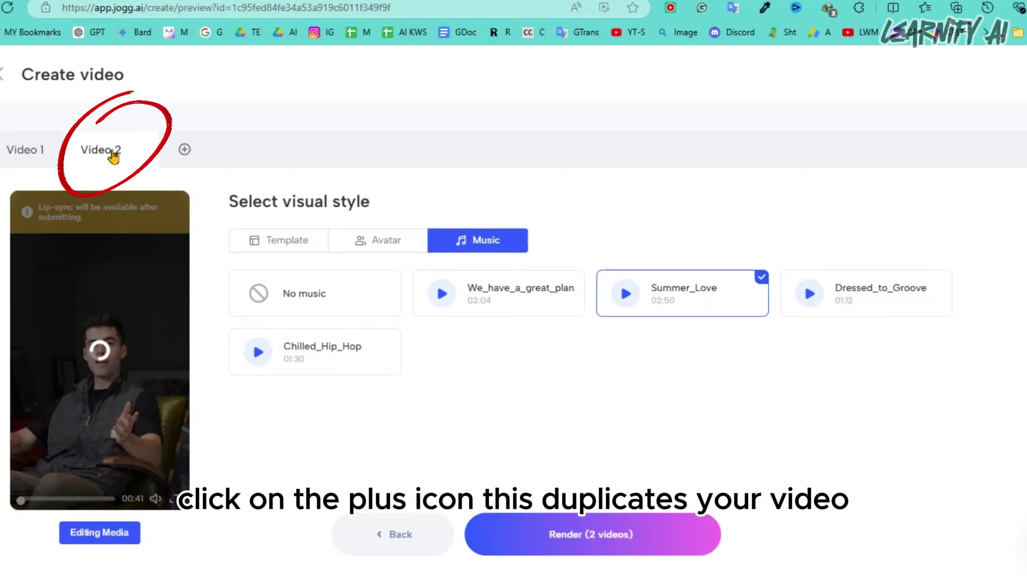
{"action": "left_click", "coordinate": [267, 240]}
{"action": "left_click", "coordinate": [378, 240]}
{"action": "left_click", "coordinate": [630, 398]}
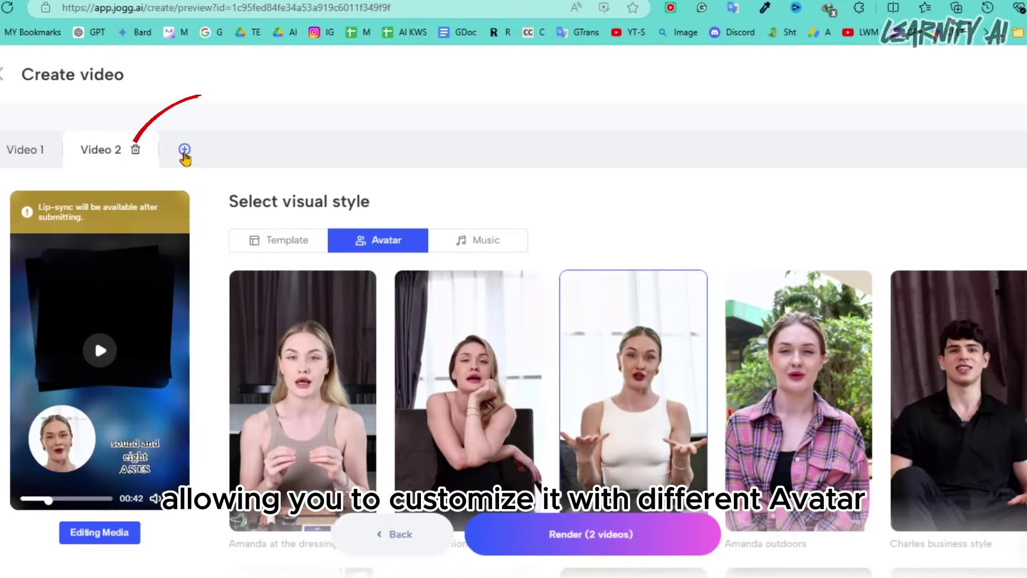
Add Video 3 and review its scenes and storyboard layouts
{"action": "left_click", "coordinate": [185, 152]}
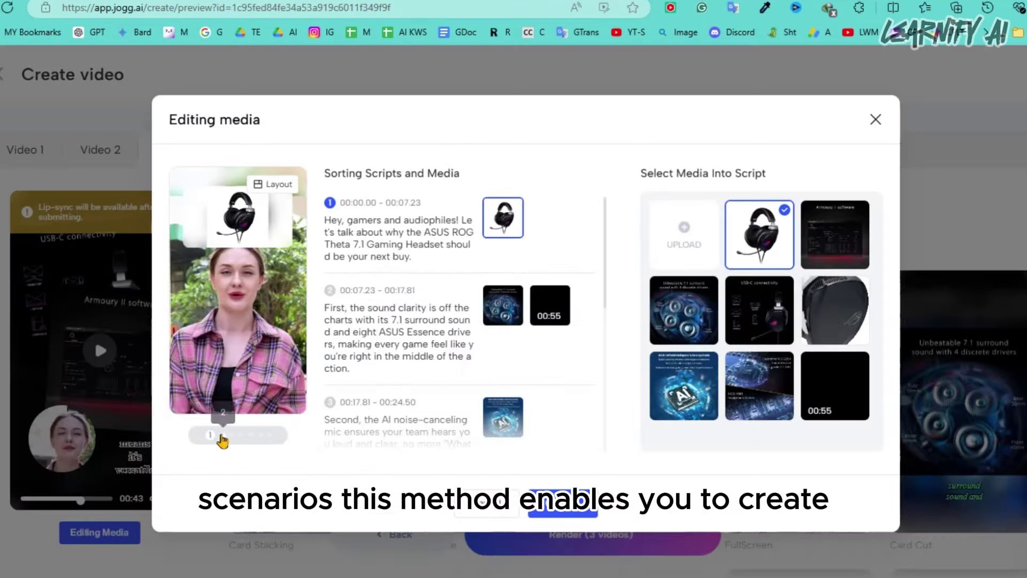
{"action": "left_click", "coordinate": [223, 435]}
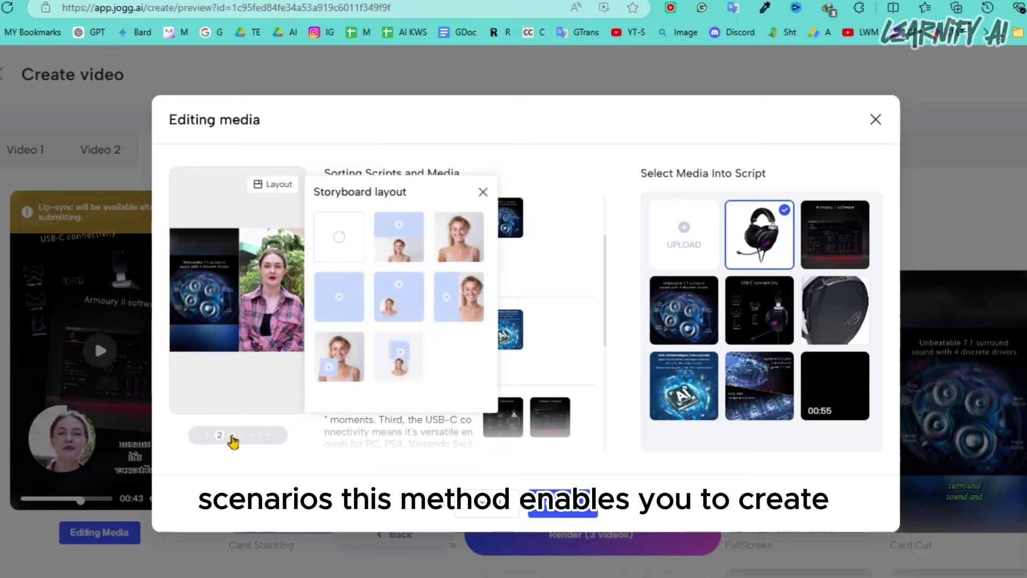
{"action": "left_click", "coordinate": [229, 436]}
{"action": "left_click", "coordinate": [242, 436]}
{"action": "left_click", "coordinate": [256, 436]}
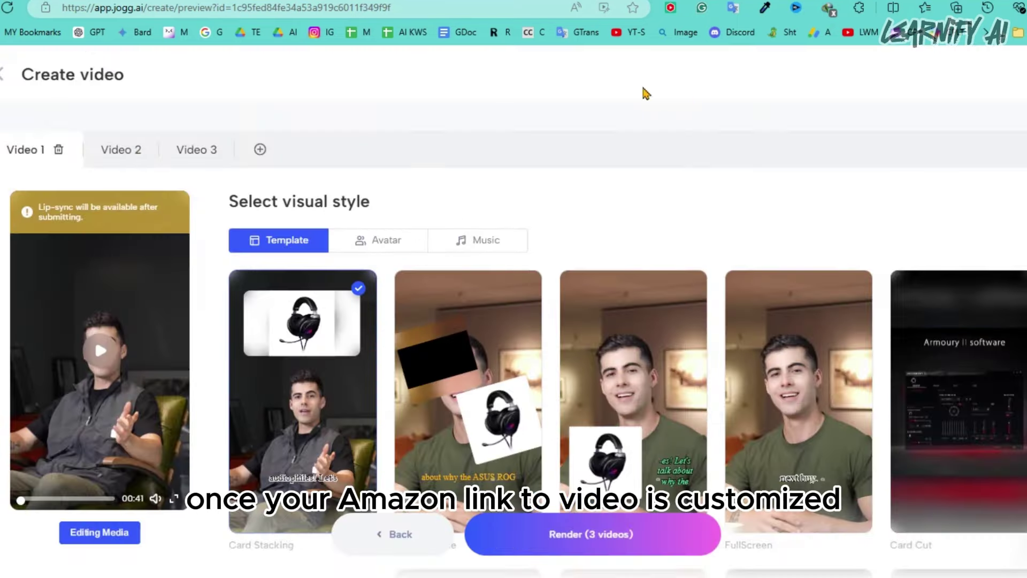
Save Video 3's media edits and submit all three videos for rendering
{"action": "left_click", "coordinate": [187, 148]}
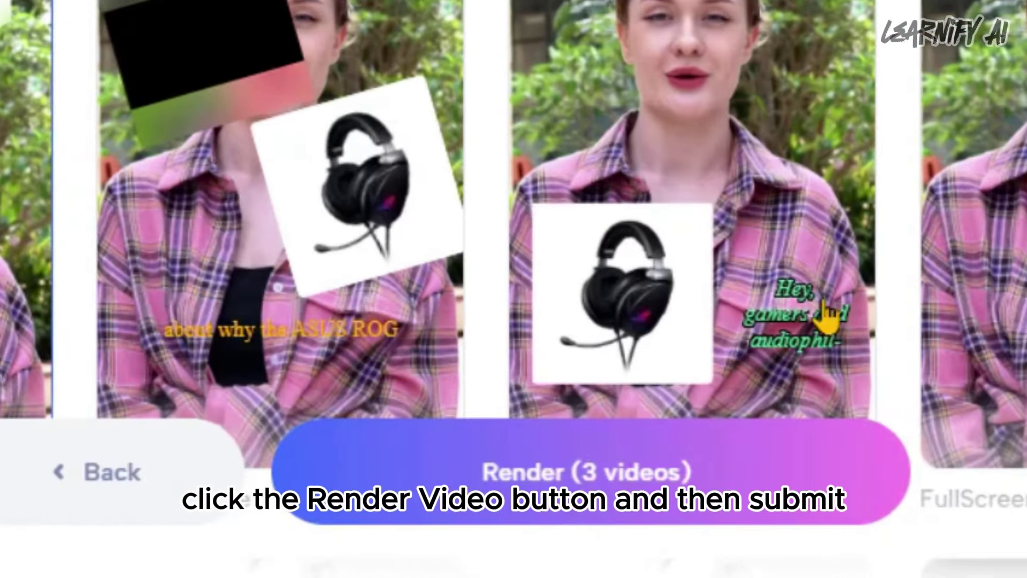
{"action": "left_click", "coordinate": [576, 454]}
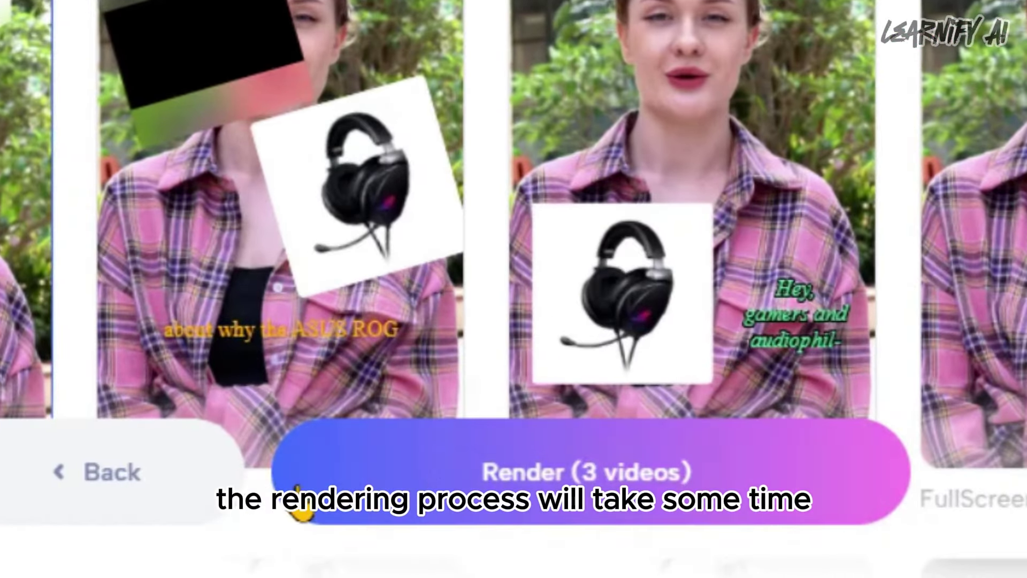
{"action": "left_click", "coordinate": [445, 463]}
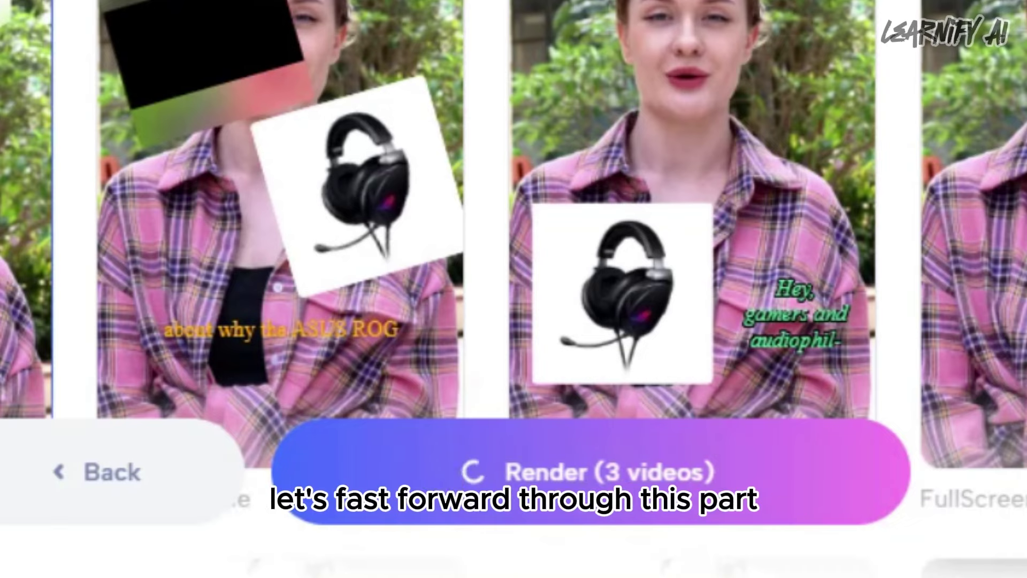